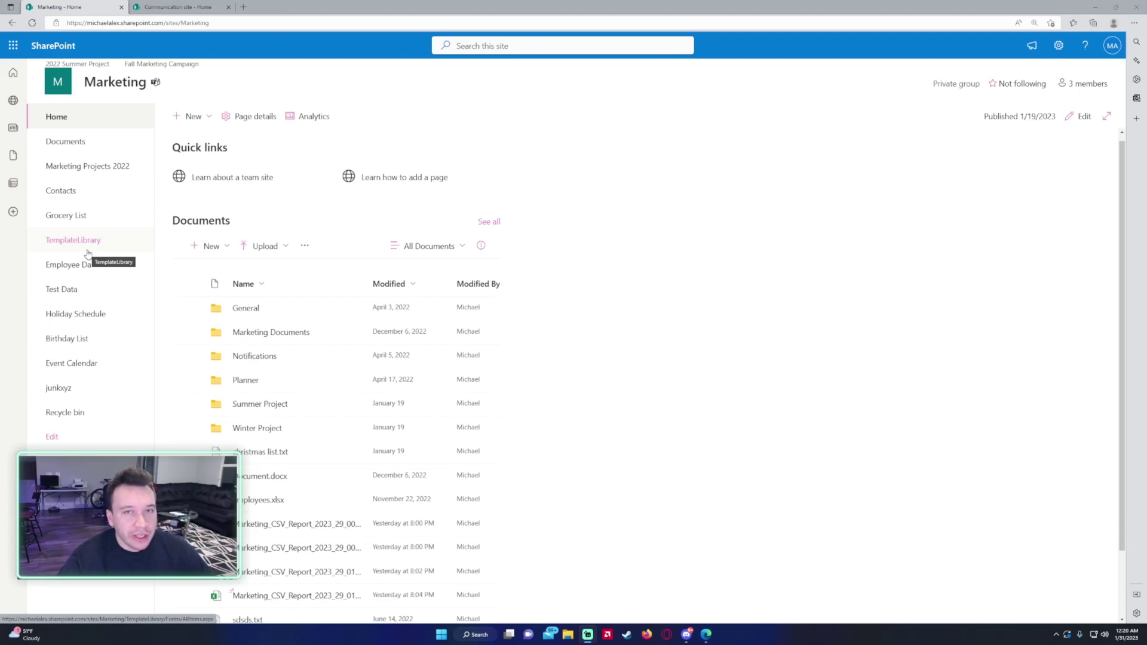
Reload the Marketing home page and open its sidebar navigation for editing
{"action": "left_click", "coordinate": [89, 116]}
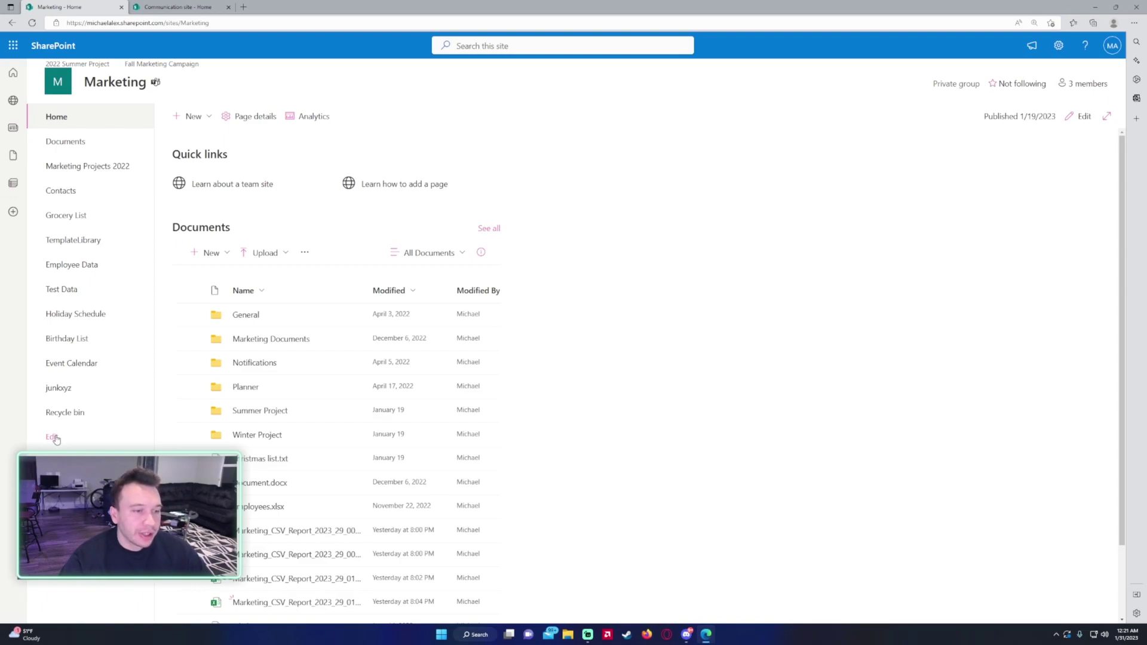
{"action": "left_click", "coordinate": [54, 438]}
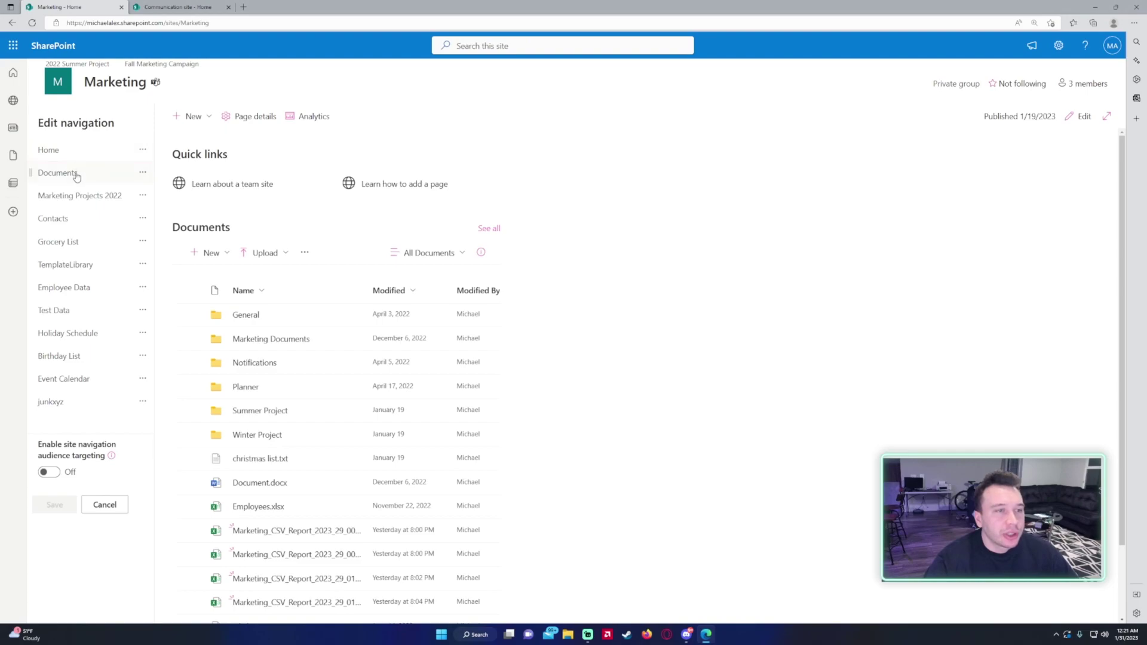
{"action": "mouse_move", "coordinate": [82, 193]}
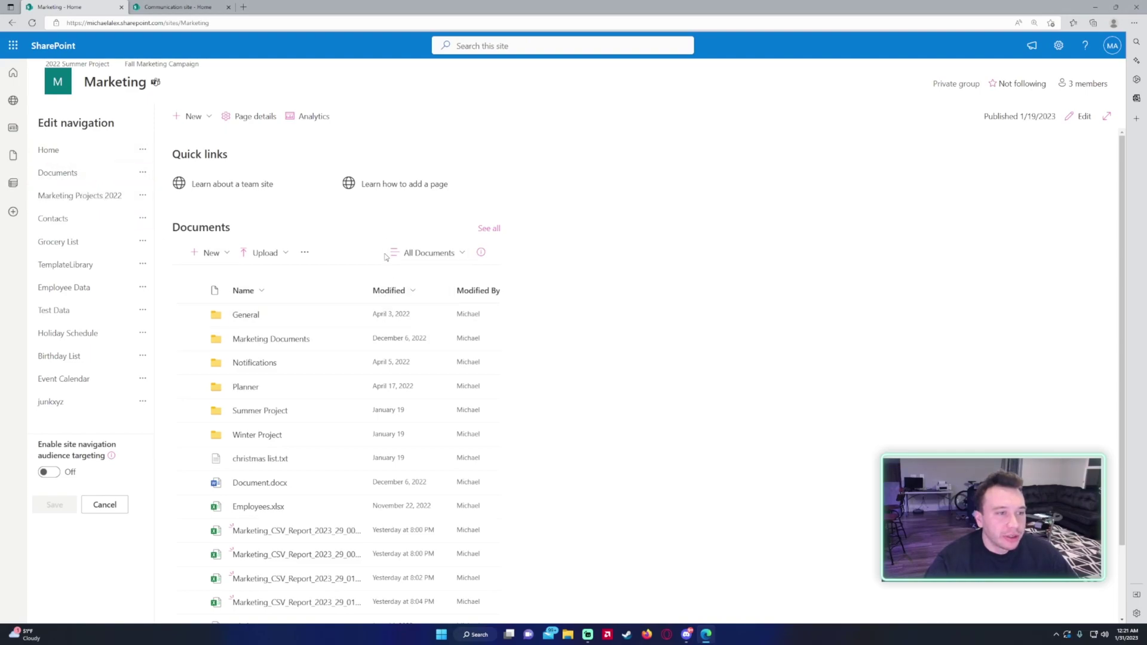
{"action": "mouse_move", "coordinate": [93, 285]}
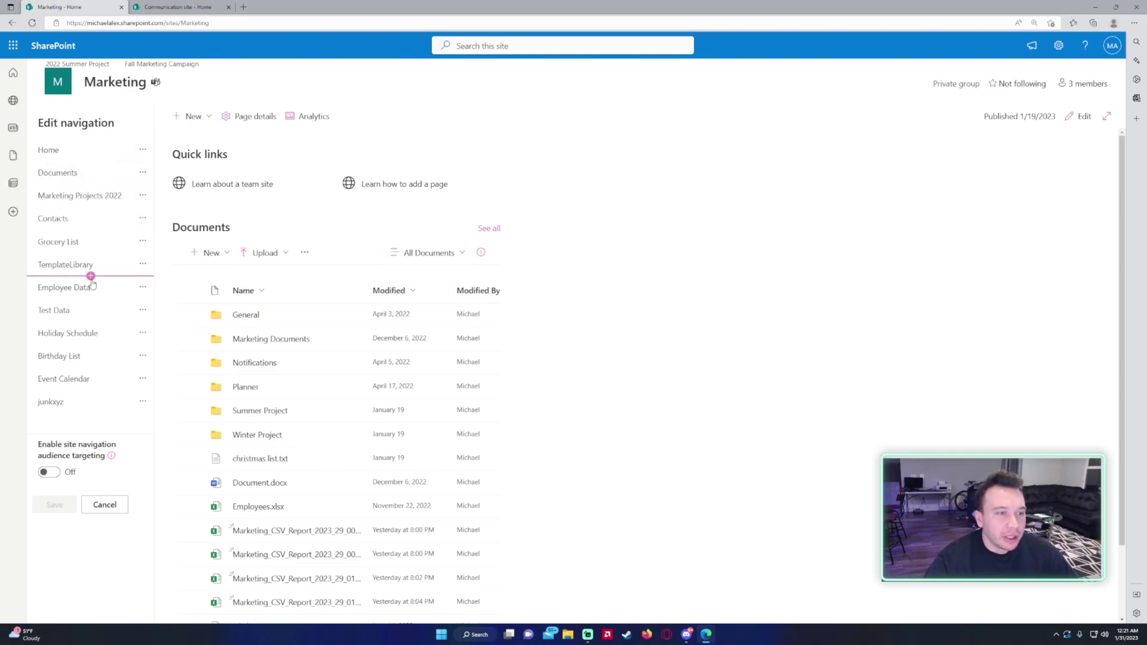
Remove the Marketing Projects 2022, Contacts, Grocery List, TemplateLibrary and Test Data links
{"action": "left_click", "coordinate": [141, 198]}
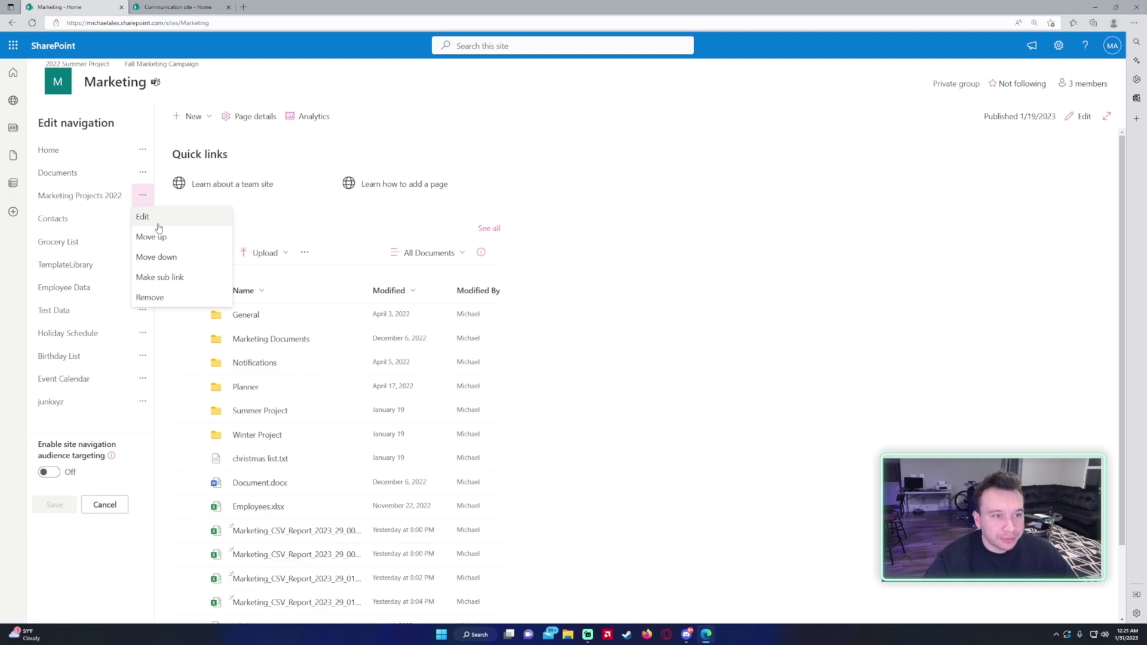
{"action": "left_click", "coordinate": [166, 302]}
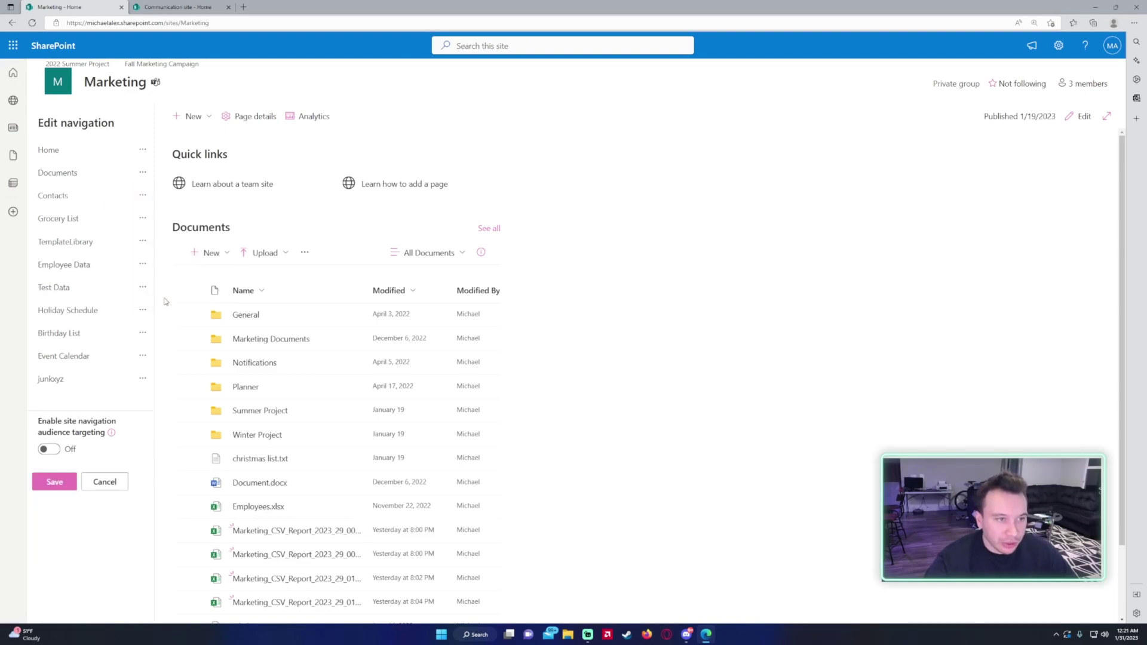
{"action": "left_click", "coordinate": [142, 198]}
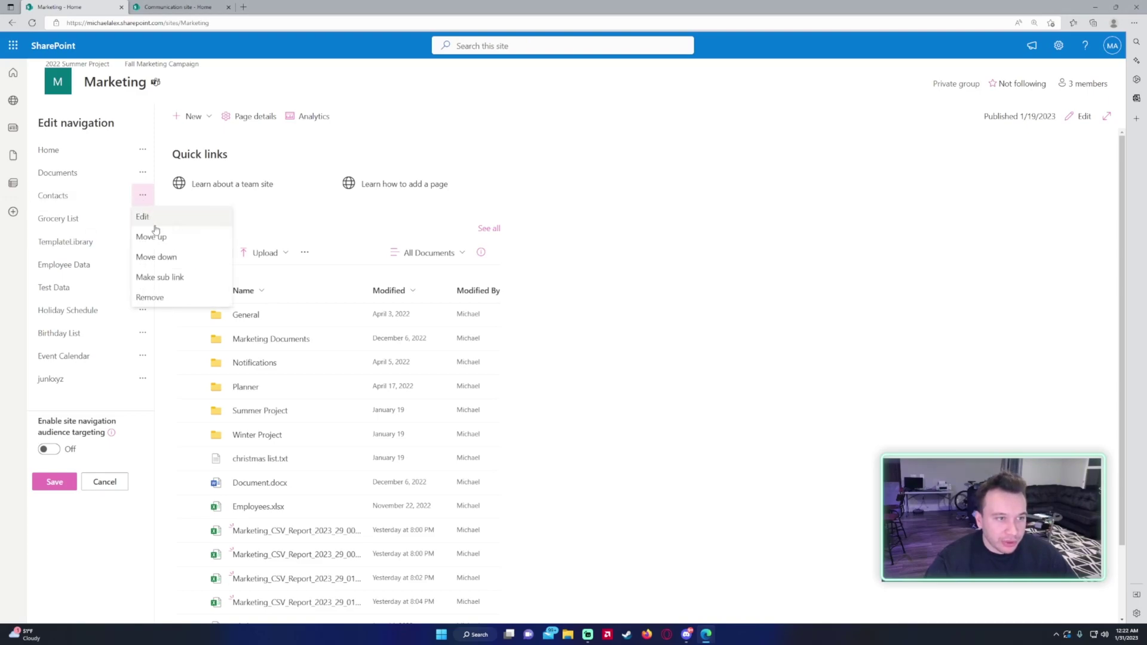
{"action": "left_click", "coordinate": [159, 297]}
{"action": "left_click", "coordinate": [142, 195]}
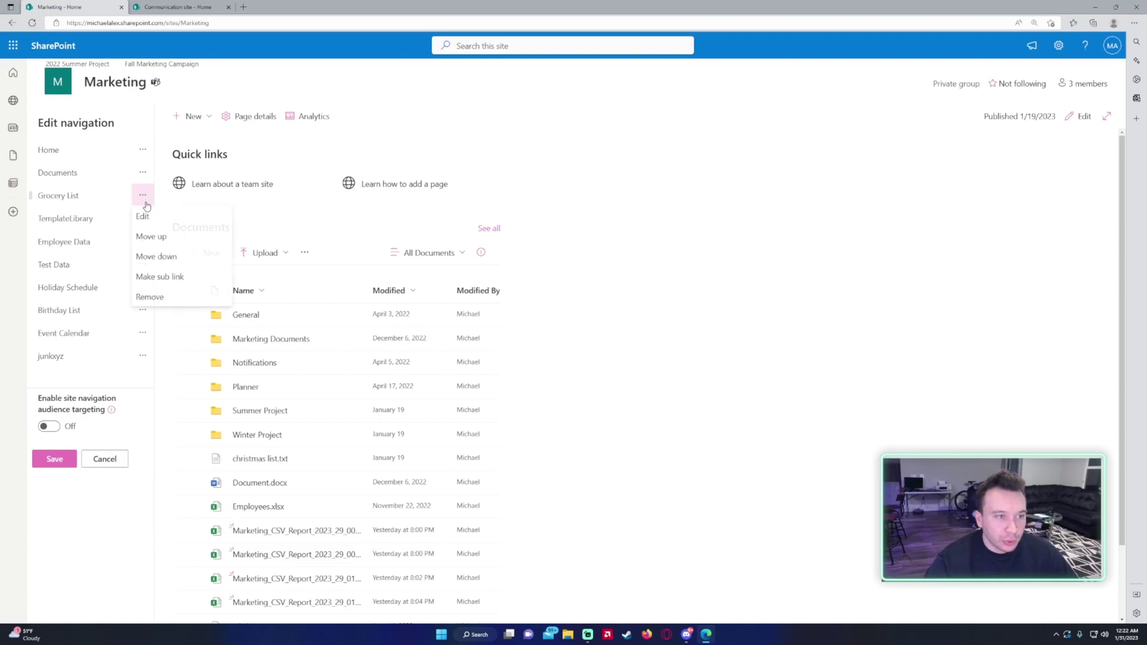
{"action": "left_click", "coordinate": [153, 297]}
{"action": "left_click", "coordinate": [142, 194]}
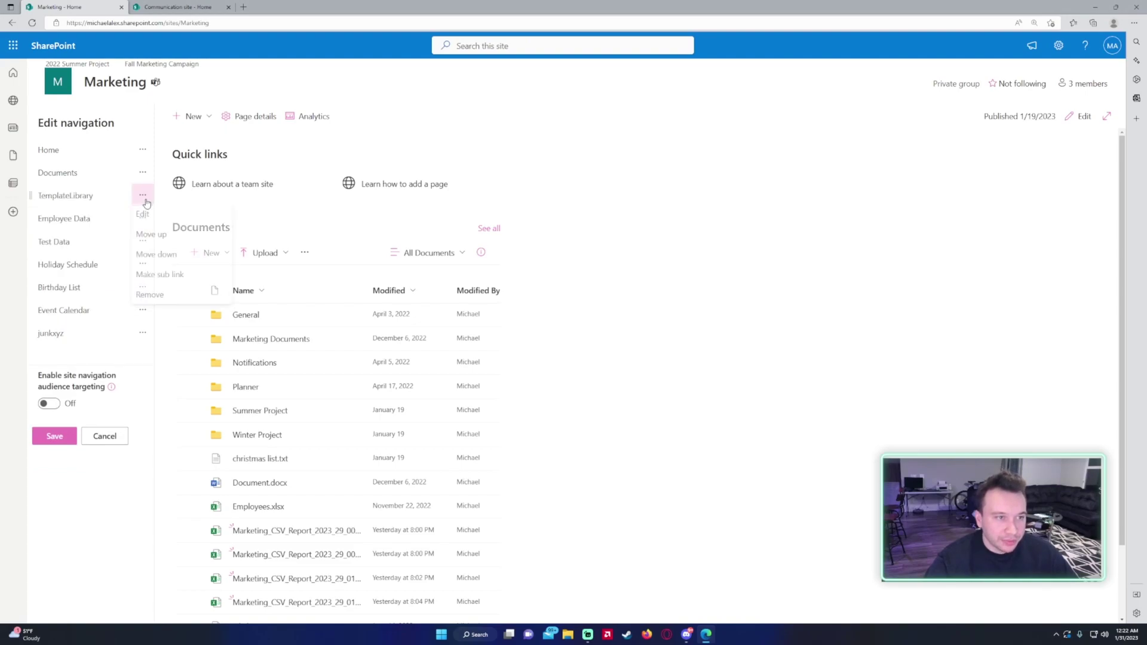
{"action": "left_click", "coordinate": [153, 297]}
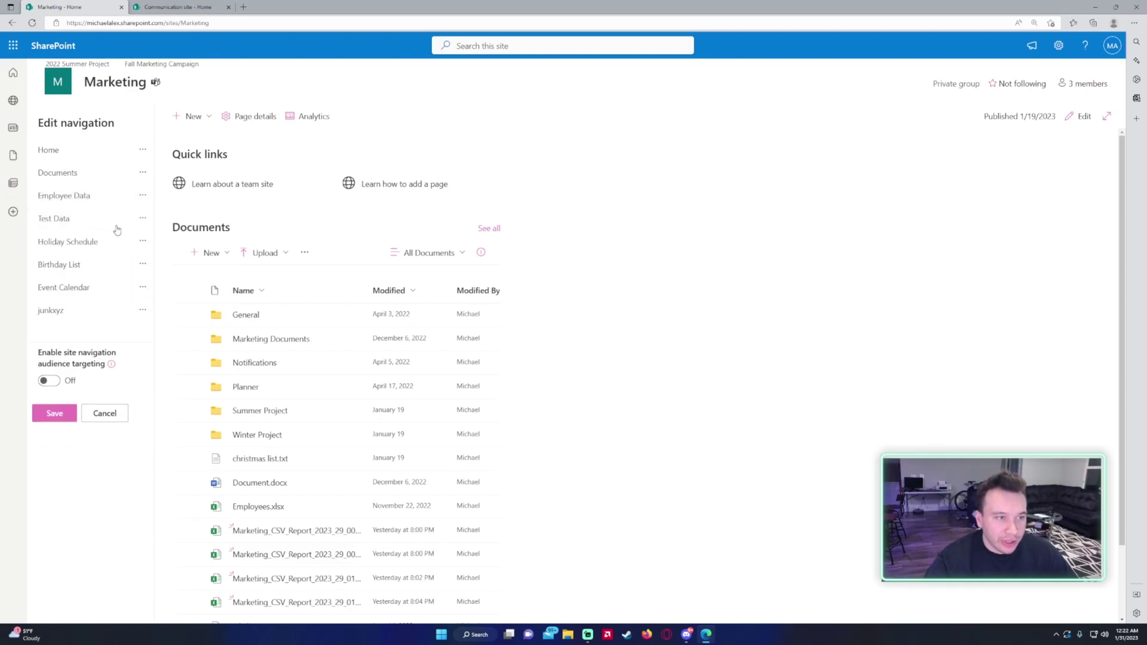
{"action": "left_click", "coordinate": [142, 217]}
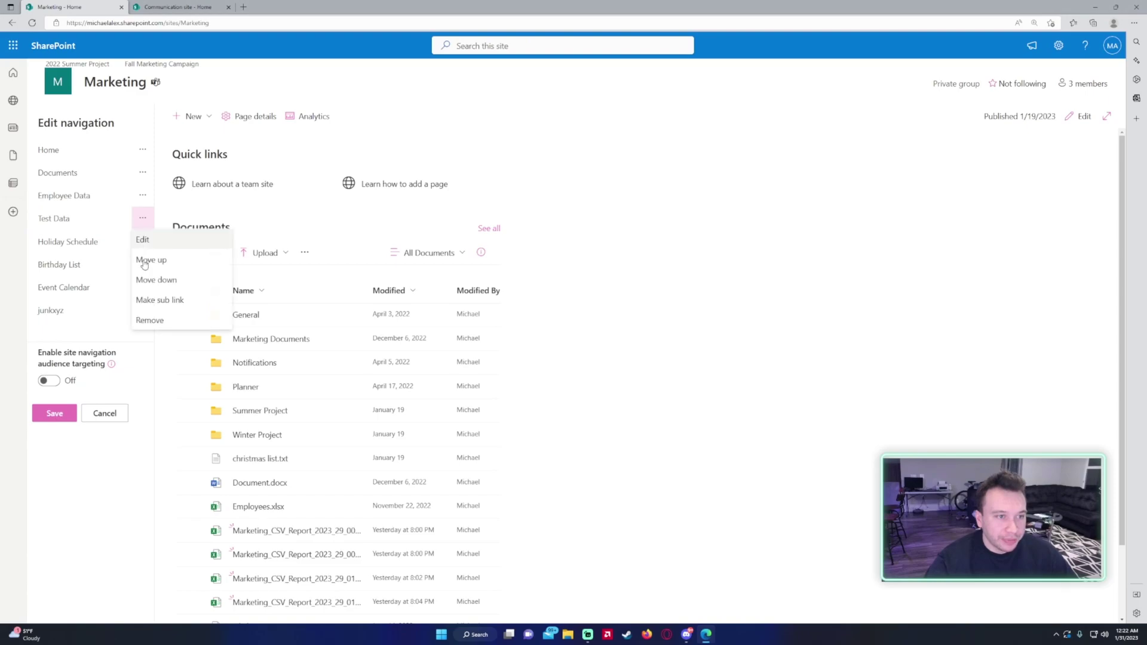
{"action": "left_click", "coordinate": [150, 319]}
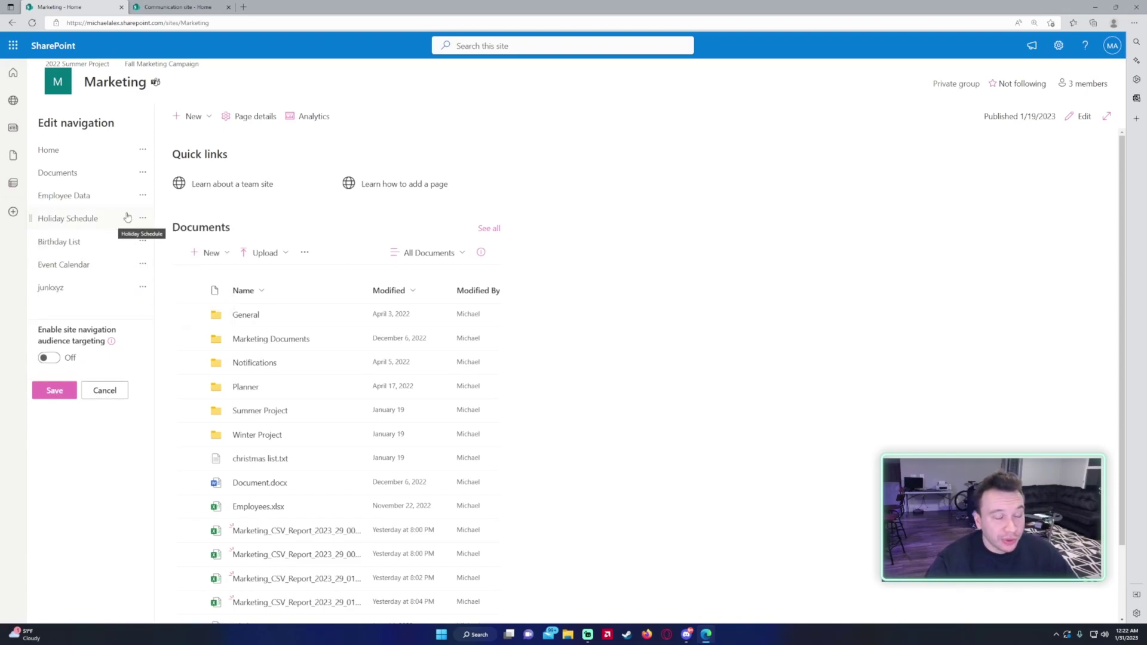
Remove the Birthday List, Event Calendar and junkxyz links as well
{"action": "left_click", "coordinate": [143, 240]}
{"action": "left_click", "coordinate": [158, 342]}
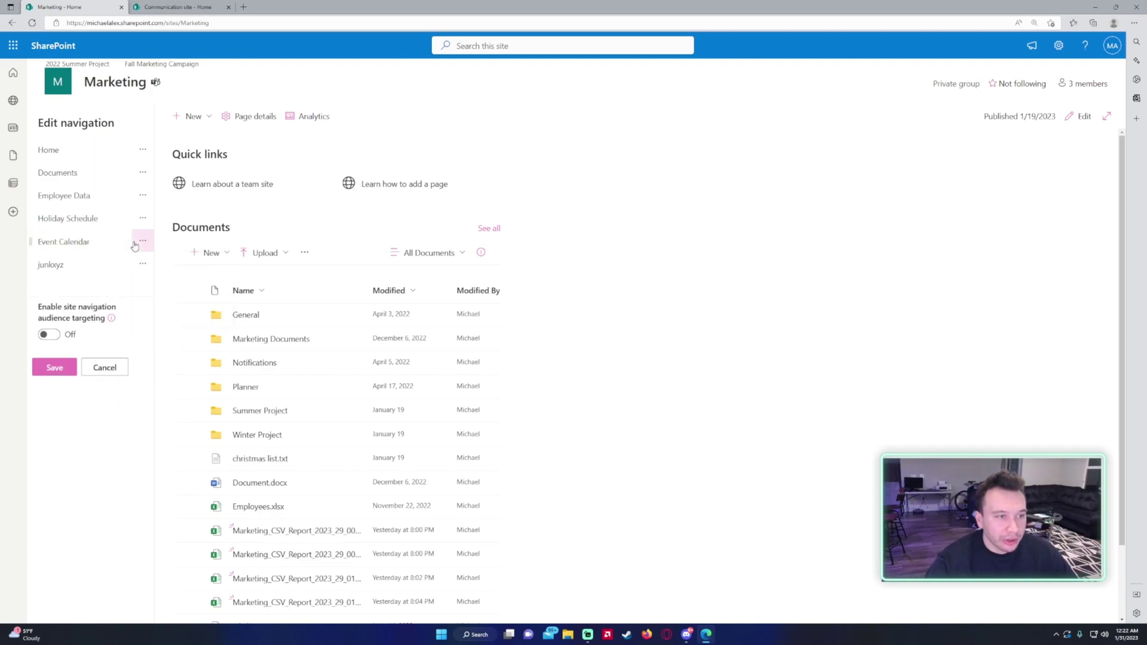
{"action": "left_click", "coordinate": [142, 241]}
{"action": "left_click", "coordinate": [157, 342]}
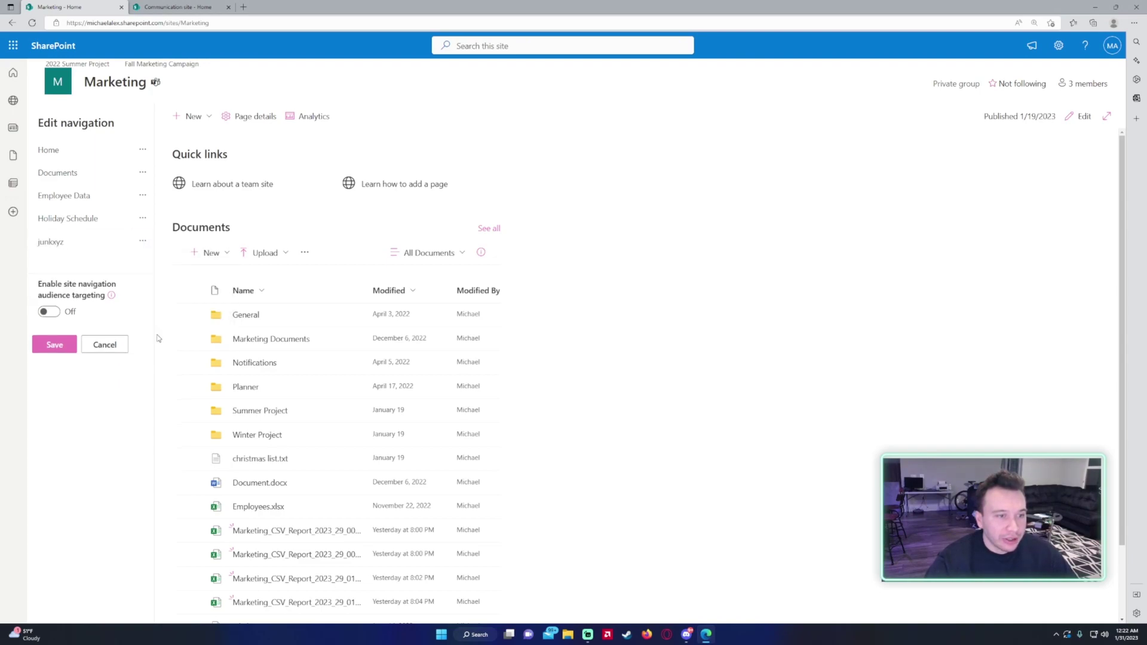
{"action": "left_click", "coordinate": [143, 241]}
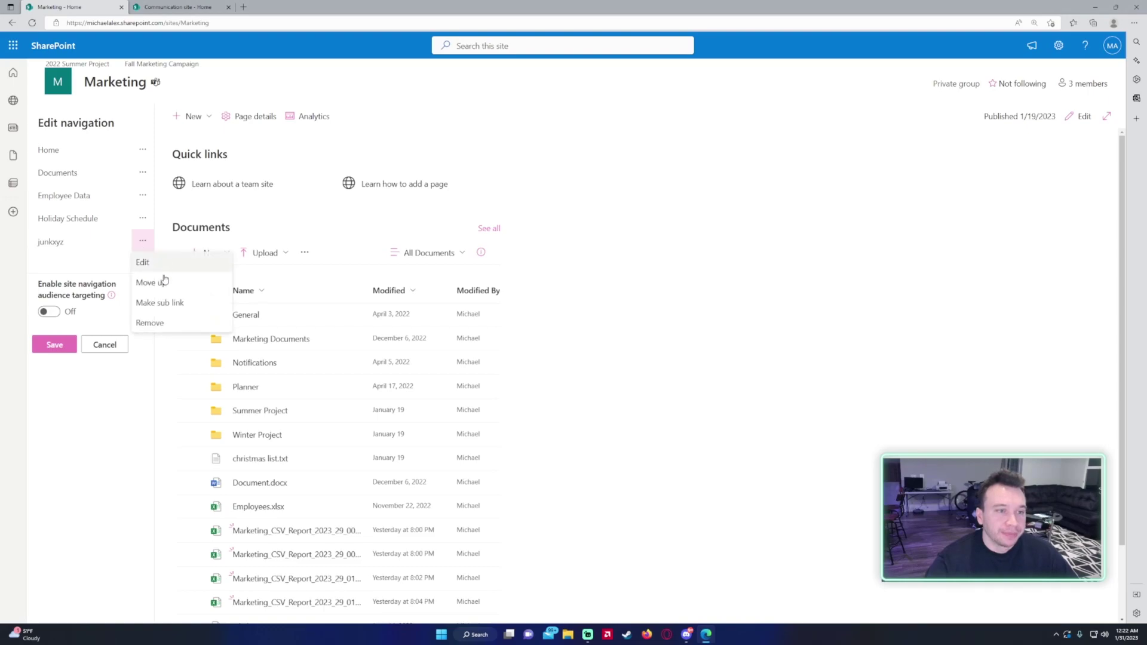
{"action": "left_click", "coordinate": [156, 320]}
{"action": "mouse_move", "coordinate": [112, 208]}
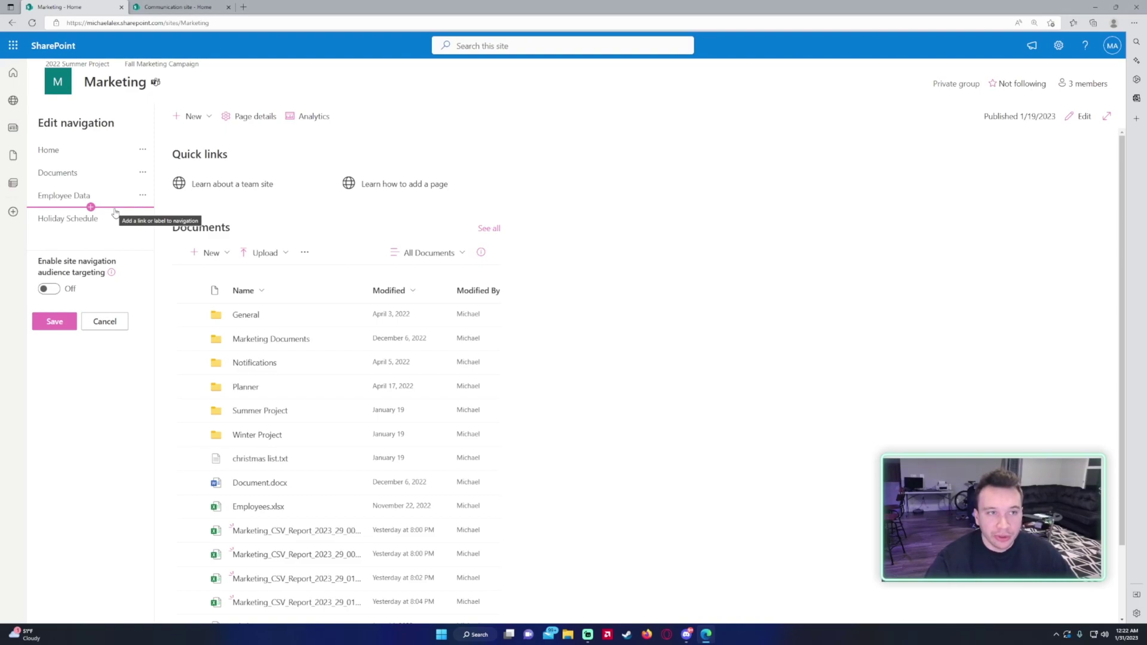
Copy the Communication site's web address and return to the Marketing site
{"action": "left_click", "coordinate": [177, 7]}
{"action": "left_click", "coordinate": [161, 22]}
{"action": "key", "text": "ctrl+c"}
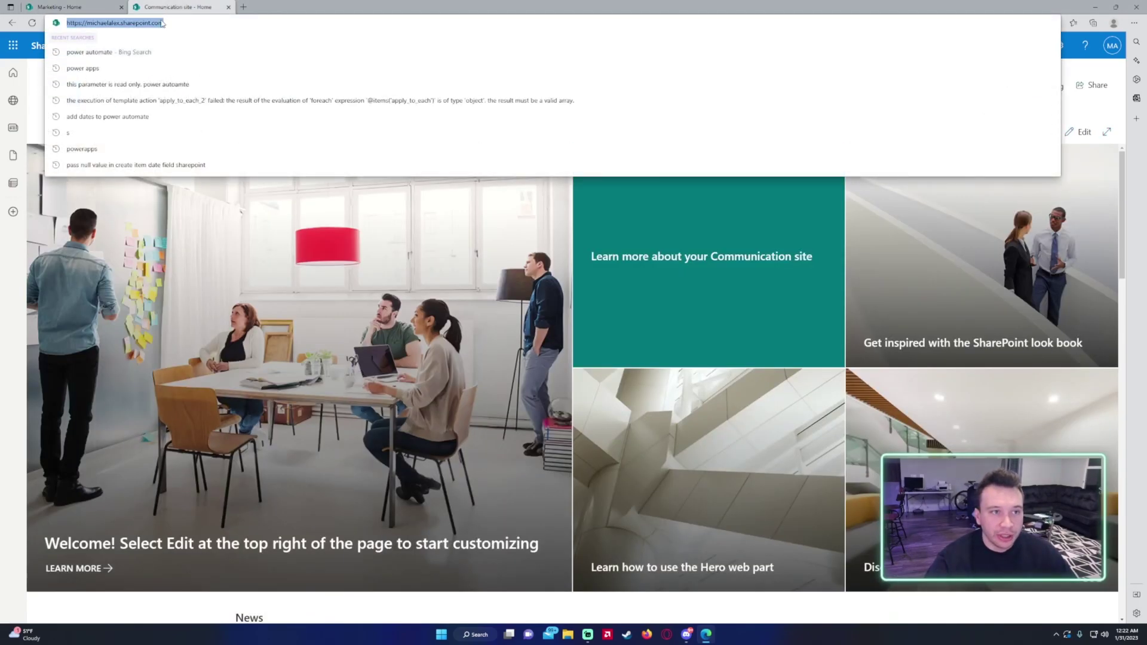
{"action": "left_click", "coordinate": [90, 7]}
{"action": "mouse_move", "coordinate": [87, 233]}
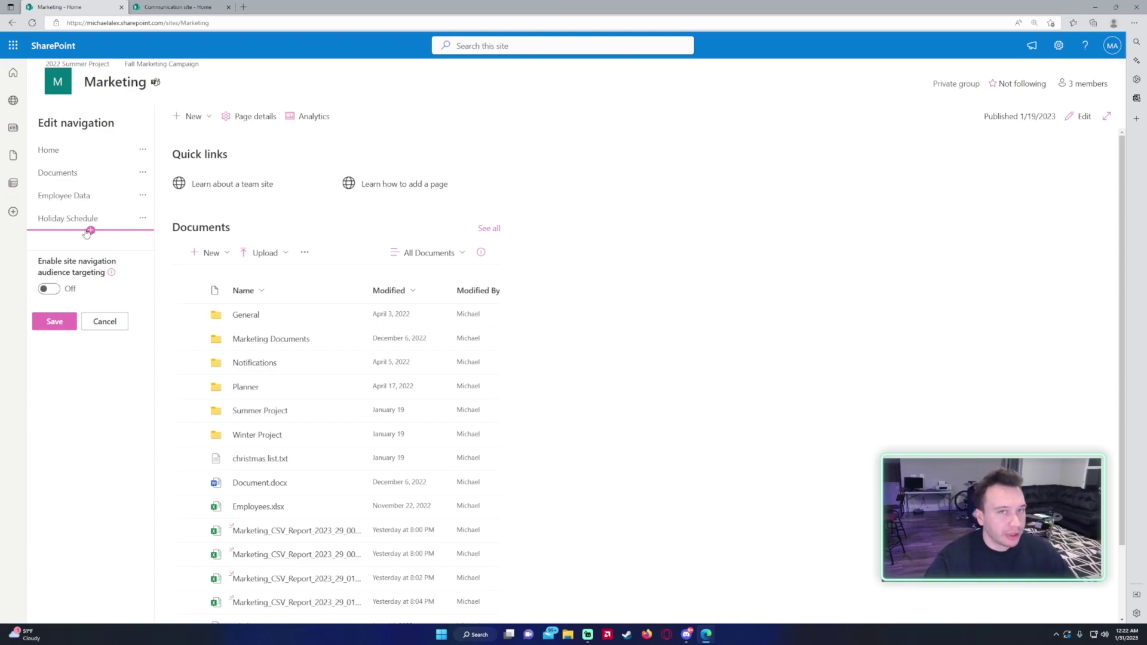
Start a new item below Holiday Schedule and set its type to a plain Link
{"action": "left_click", "coordinate": [90, 230]}
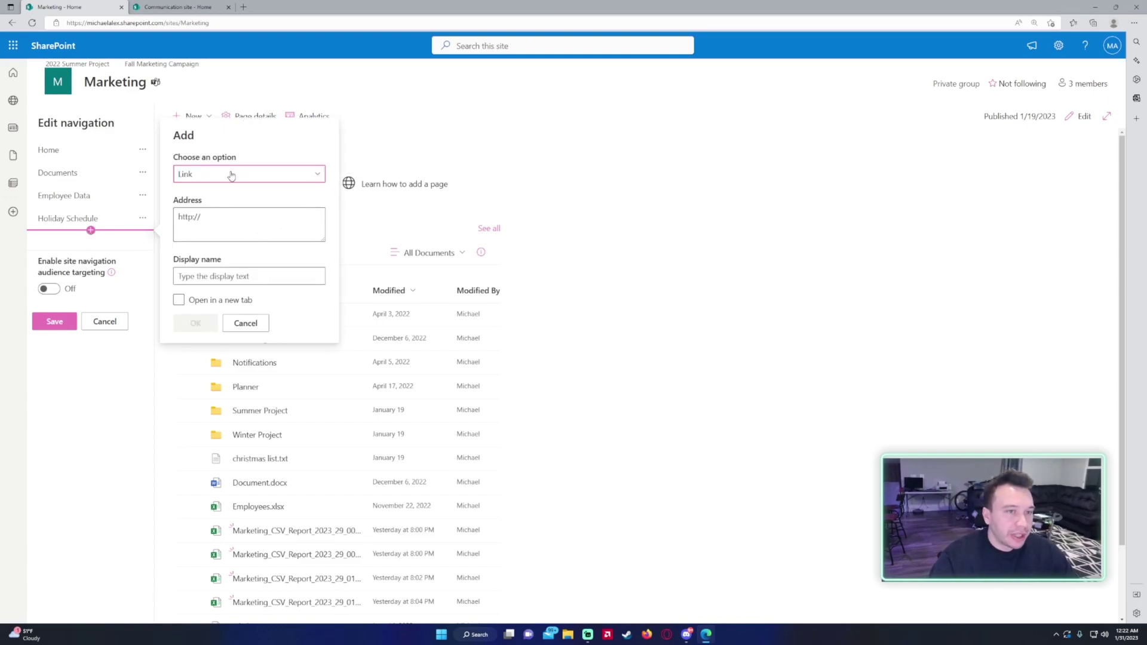
{"action": "left_click", "coordinate": [195, 177]}
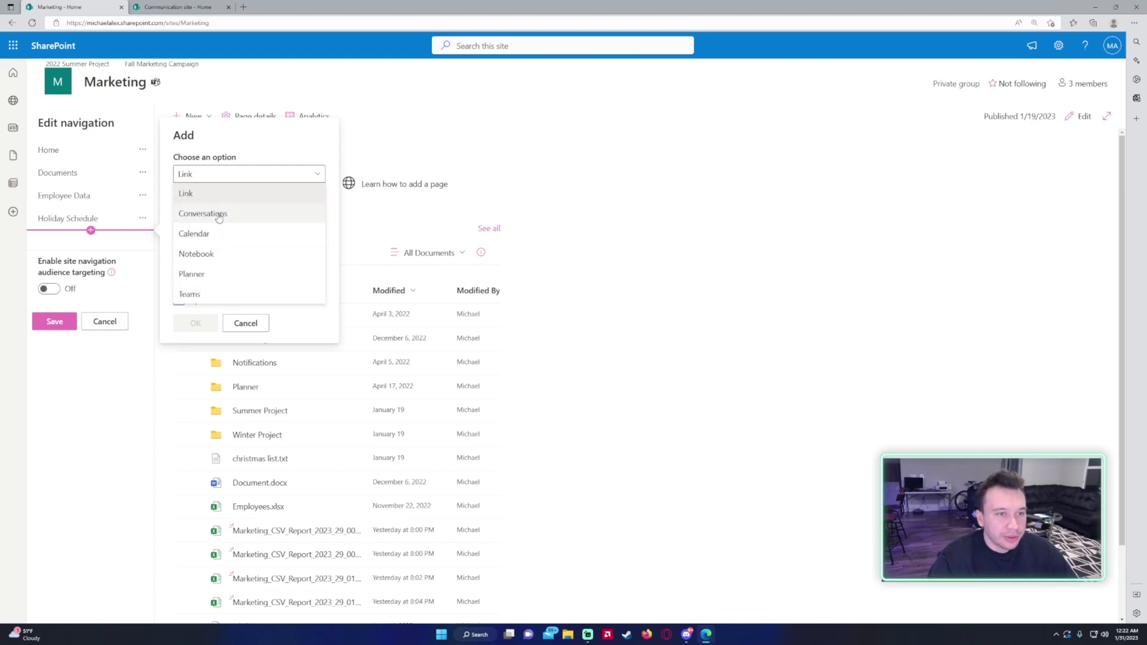
{"action": "left_click", "coordinate": [218, 215]}
{"action": "left_click", "coordinate": [213, 178]}
{"action": "left_click", "coordinate": [218, 233]}
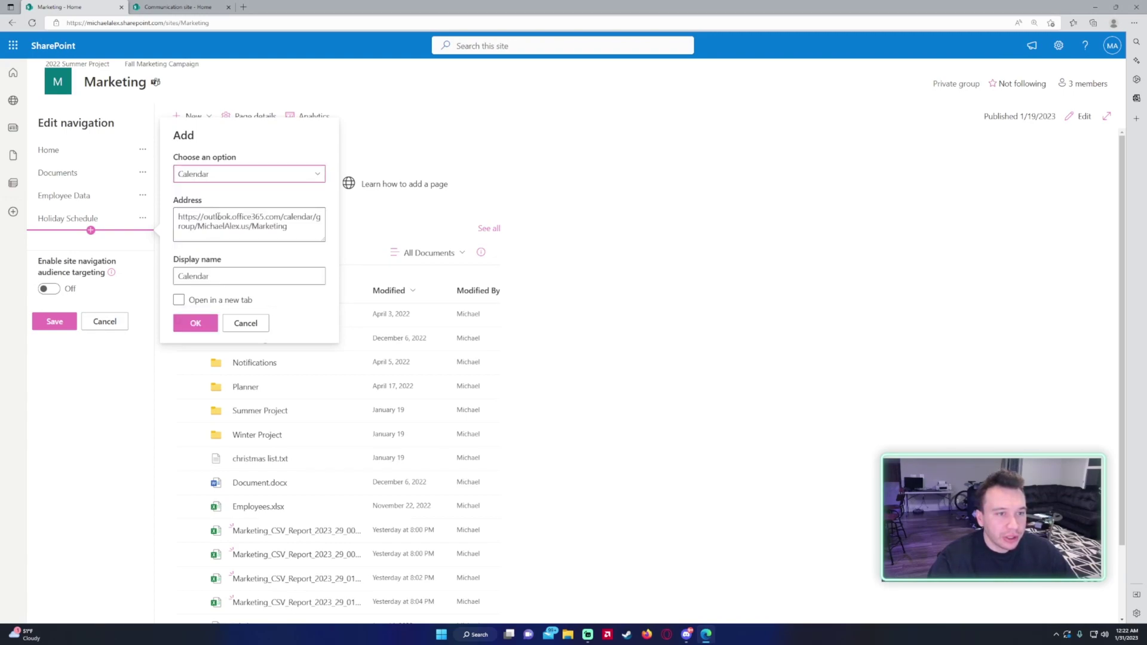
{"action": "left_click", "coordinate": [220, 178]}
{"action": "left_click", "coordinate": [216, 254]}
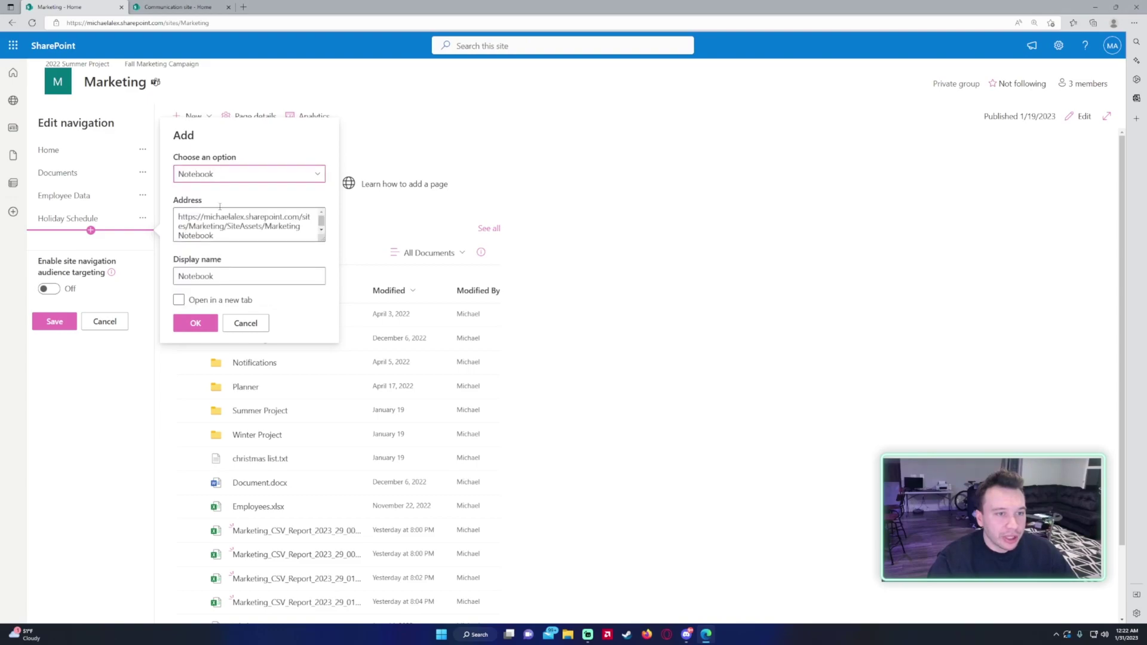
{"action": "left_click", "coordinate": [221, 178]}
{"action": "left_click", "coordinate": [205, 275]}
{"action": "left_click", "coordinate": [223, 178]}
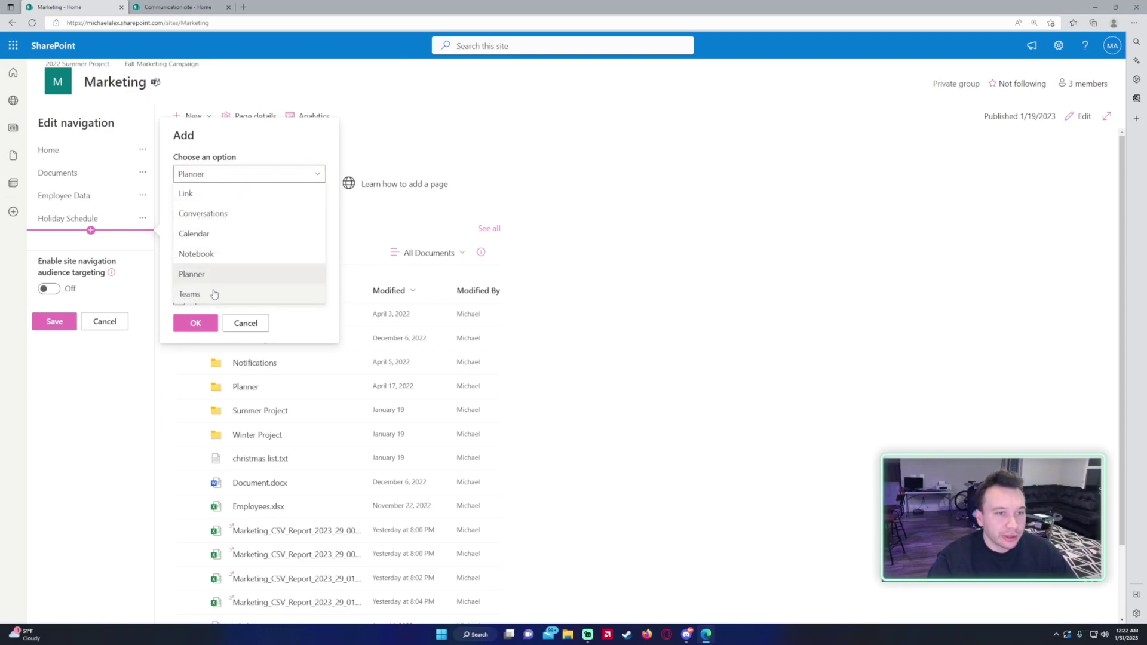
{"action": "left_click", "coordinate": [210, 293]}
{"action": "left_click", "coordinate": [228, 178]}
{"action": "left_click", "coordinate": [221, 195]}
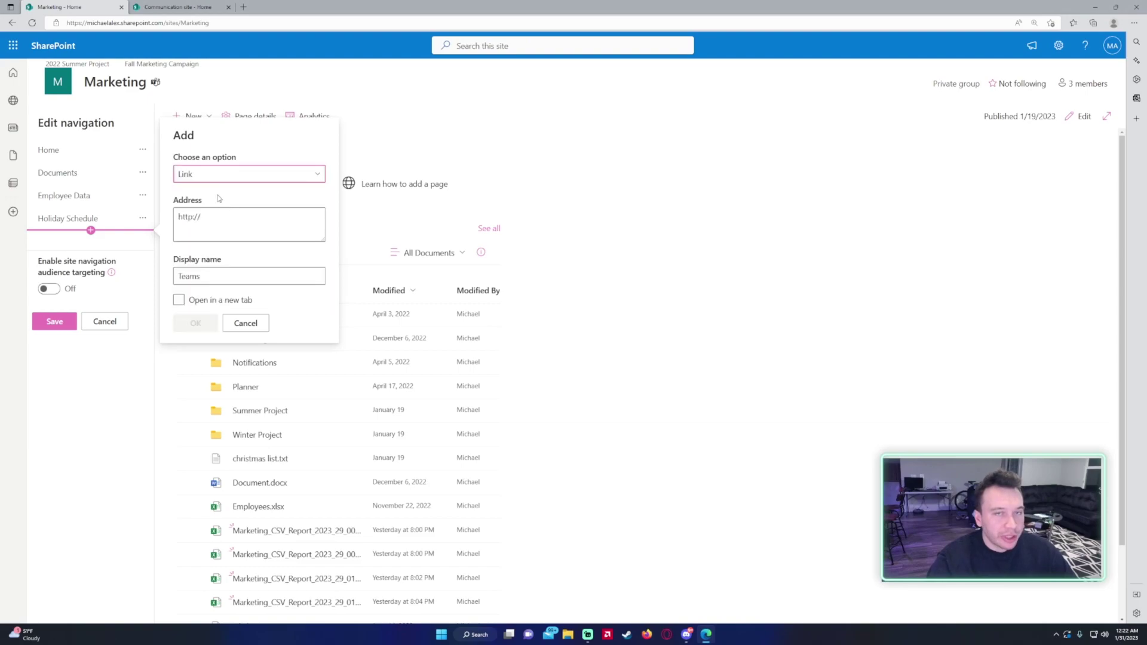
Paste the organisation's SharePoint home address as the link address
{"action": "left_click", "coordinate": [238, 223]}
{"action": "key", "text": "ctrl+v"}
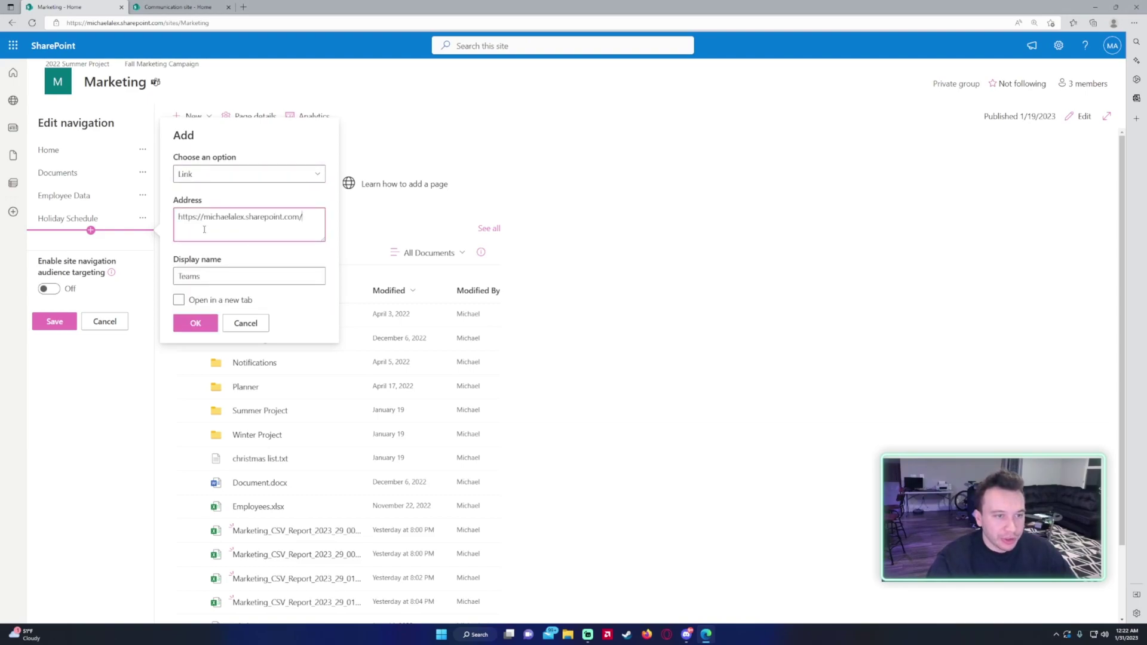
{"action": "left_click_drag", "start_coordinate": [204, 219], "coordinate": [178, 219]}
{"action": "left_click", "coordinate": [287, 227]}
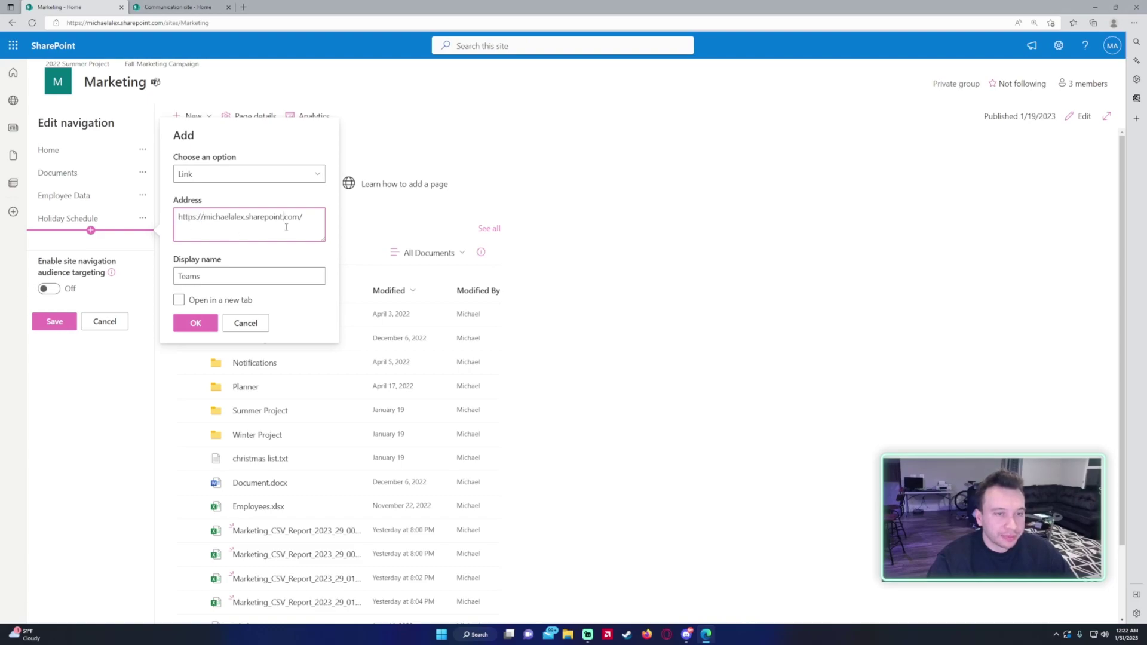
Rename the link 'Organization Home Page', make it open in a new tab, and confirm
{"action": "left_click", "coordinate": [197, 279]}
{"action": "double_click", "coordinate": [188, 276]}
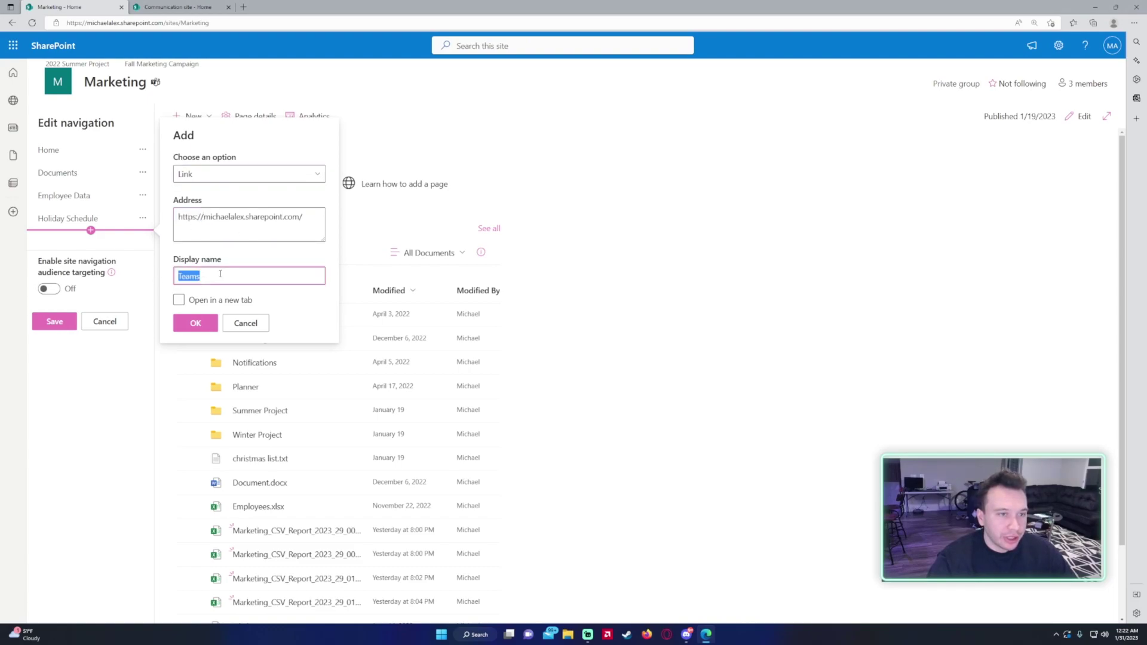
{"action": "left_click", "coordinate": [221, 277]}
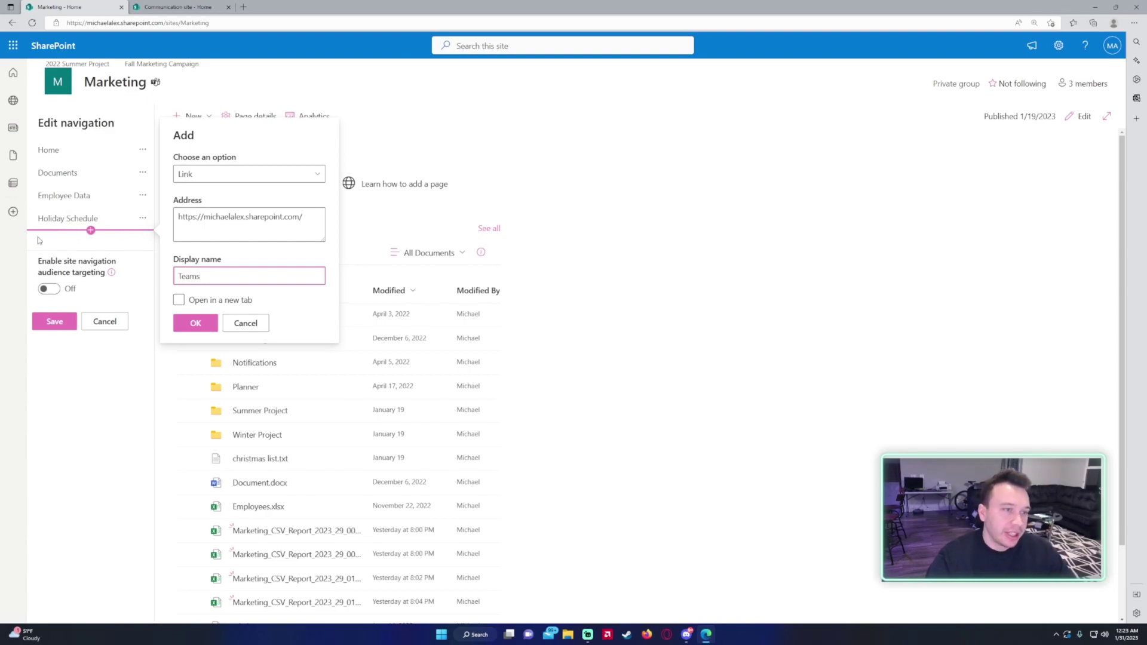
{"action": "key", "text": "BackSpace"}
{"action": "key", "text": "BackSpace"}
{"action": "key", "text": "BackSpace"}
{"action": "key", "text": "BackSpace"}
{"action": "key", "text": "BackSpace"}
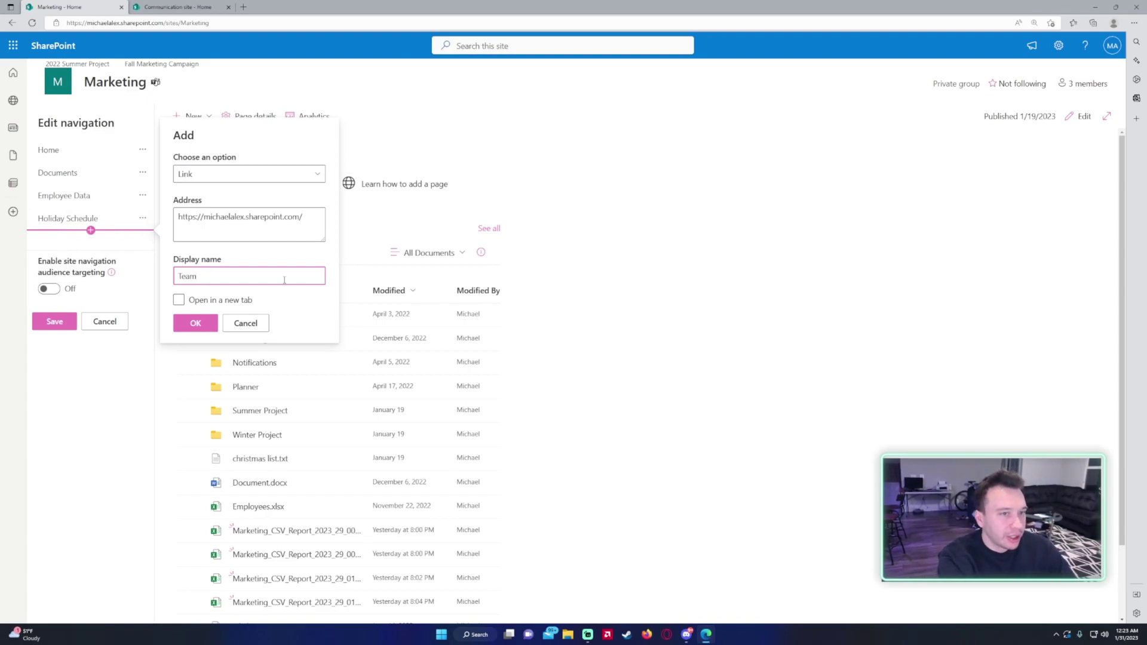
{"action": "type", "text": "O"}
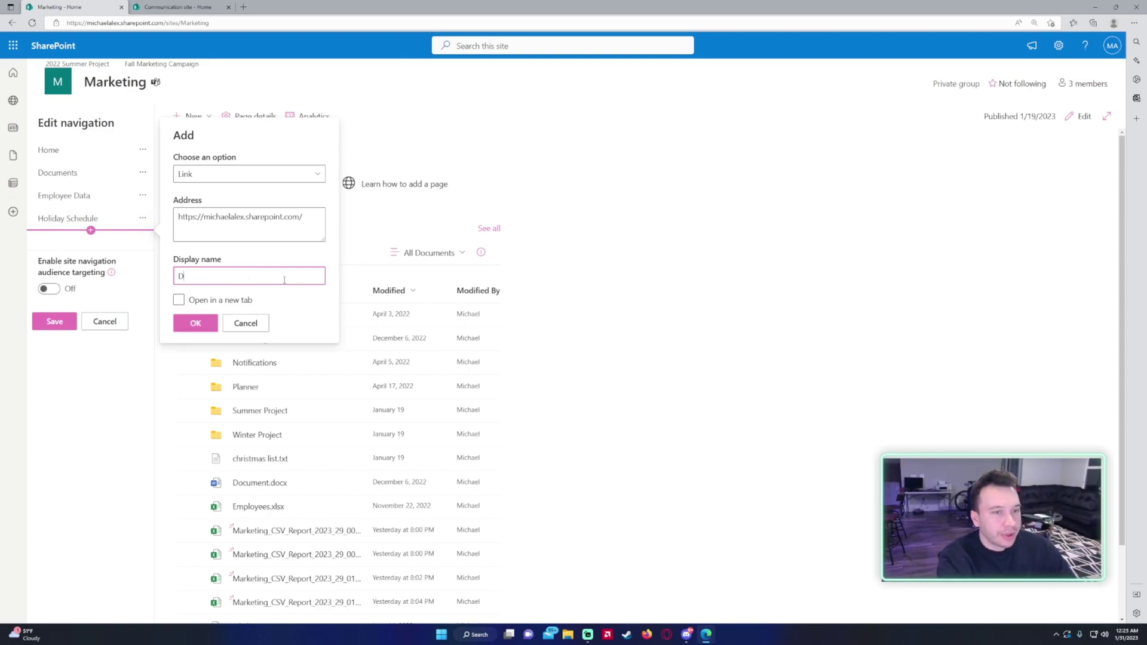
{"action": "key", "text": "BackSpace"}
{"action": "type", "text": "Organi"}
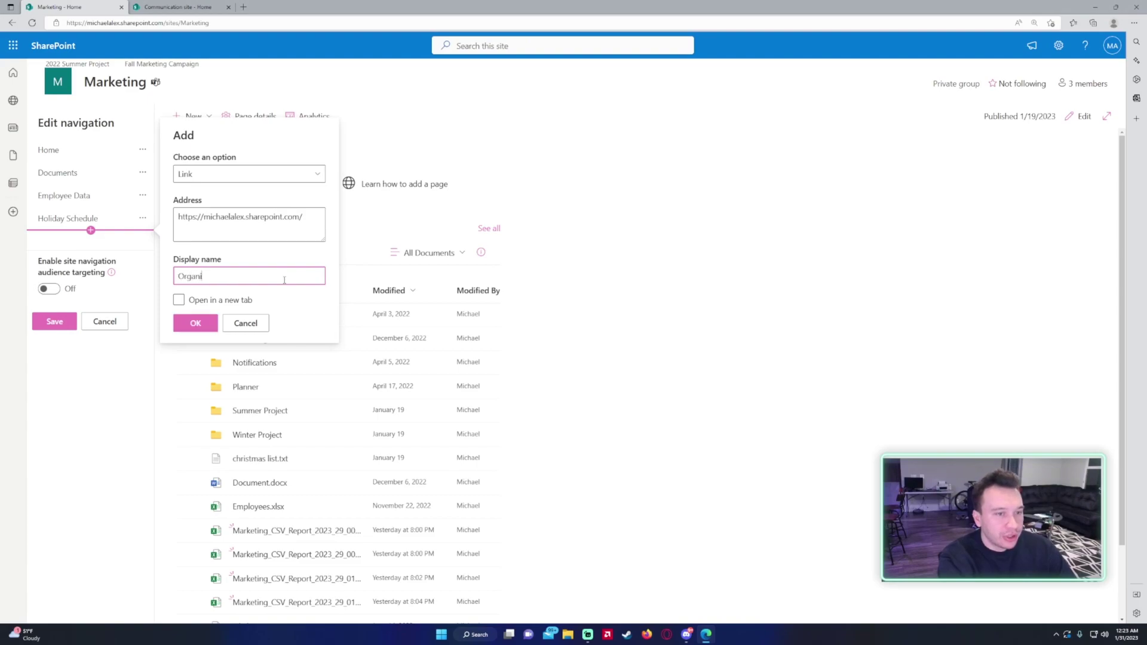
{"action": "type", "text": "zation Home Page"}
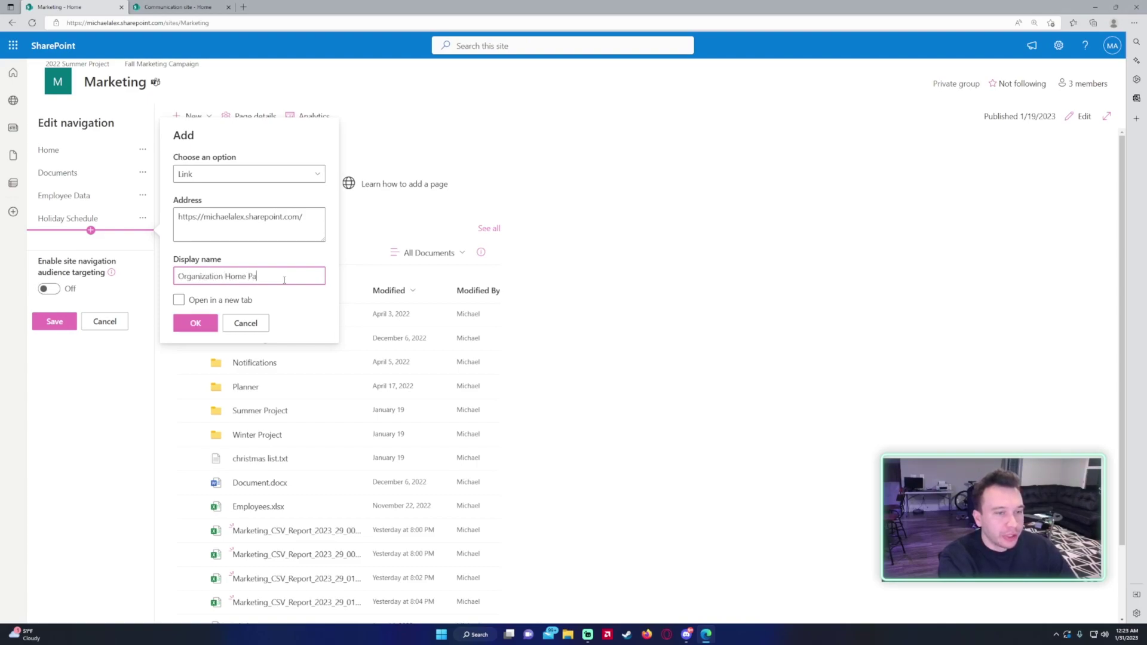
{"action": "left_click", "coordinate": [221, 300]}
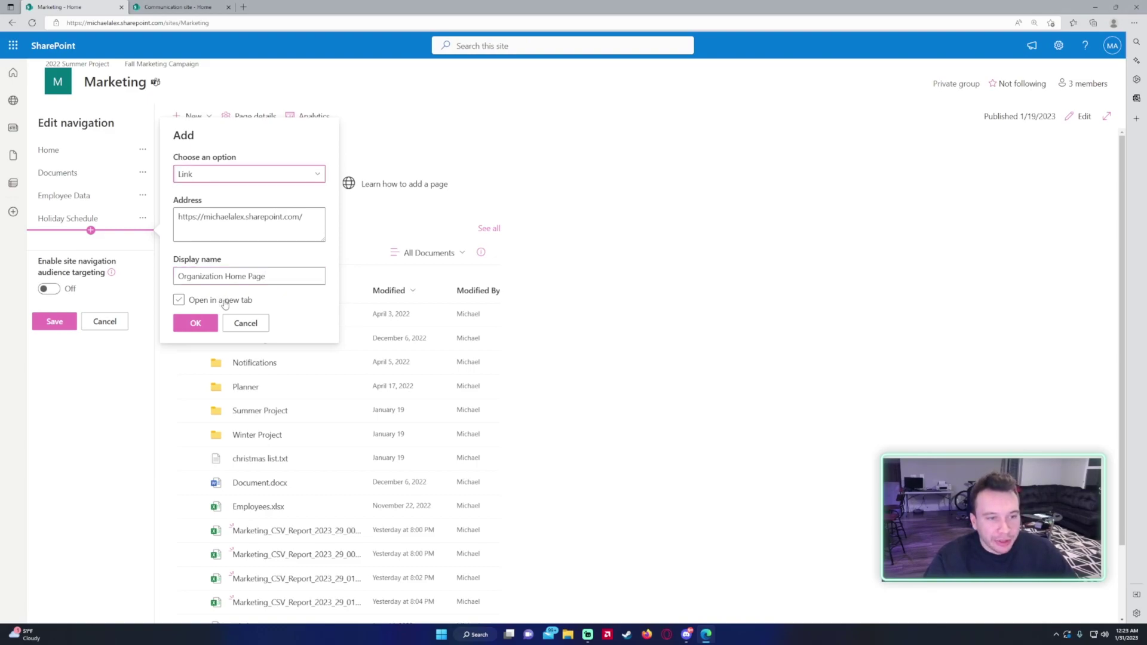
{"action": "left_click", "coordinate": [204, 323]}
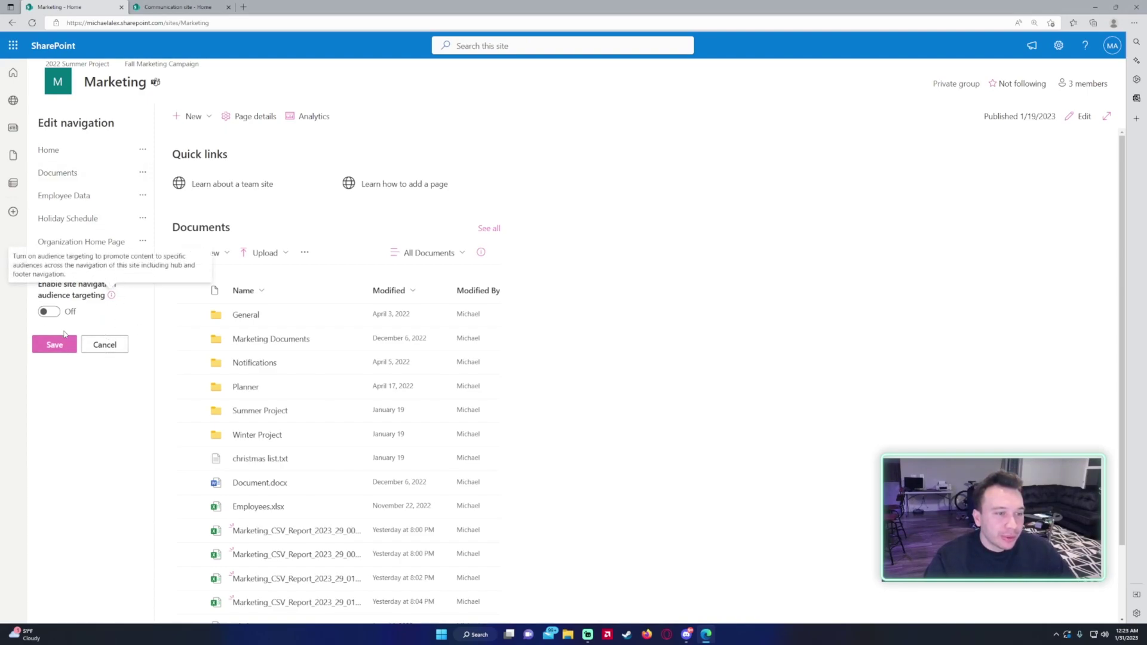
Move Holiday Schedule up and back down, then make Employee Data a sub link under Documents
{"action": "left_click", "coordinate": [144, 219]}
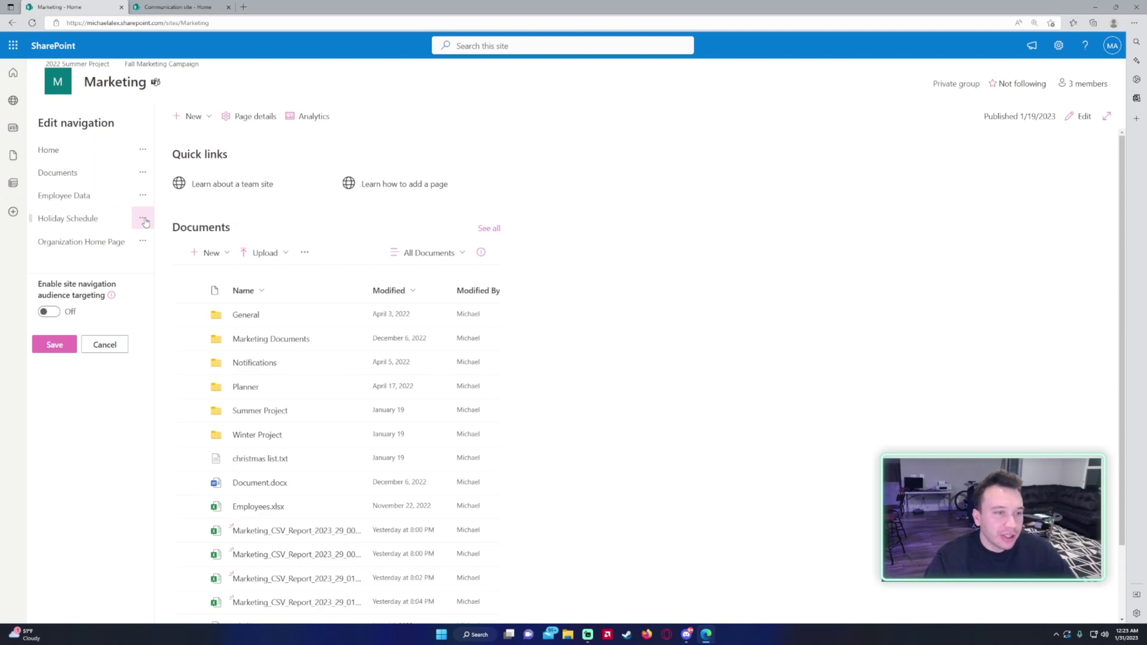
{"action": "mouse_move", "coordinate": [99, 226]}
{"action": "left_mouse_down"}
{"action": "mouse_move", "coordinate": [105, 189]}
{"action": "mouse_move", "coordinate": [107, 226]}
{"action": "left_mouse_up"}
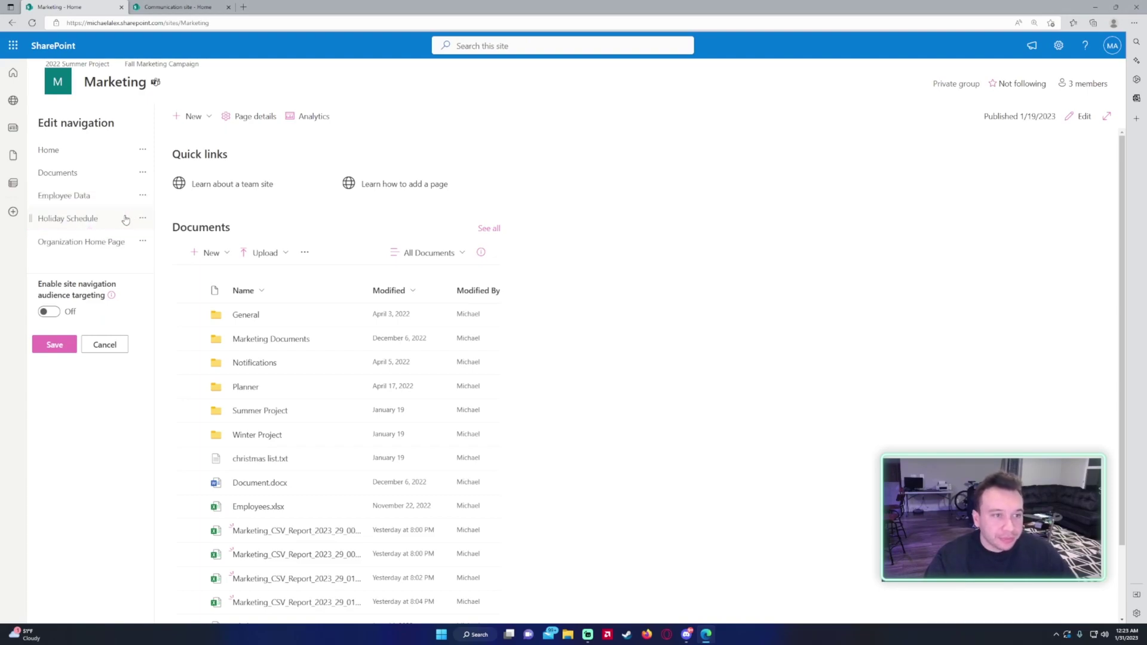
{"action": "left_click", "coordinate": [143, 221]}
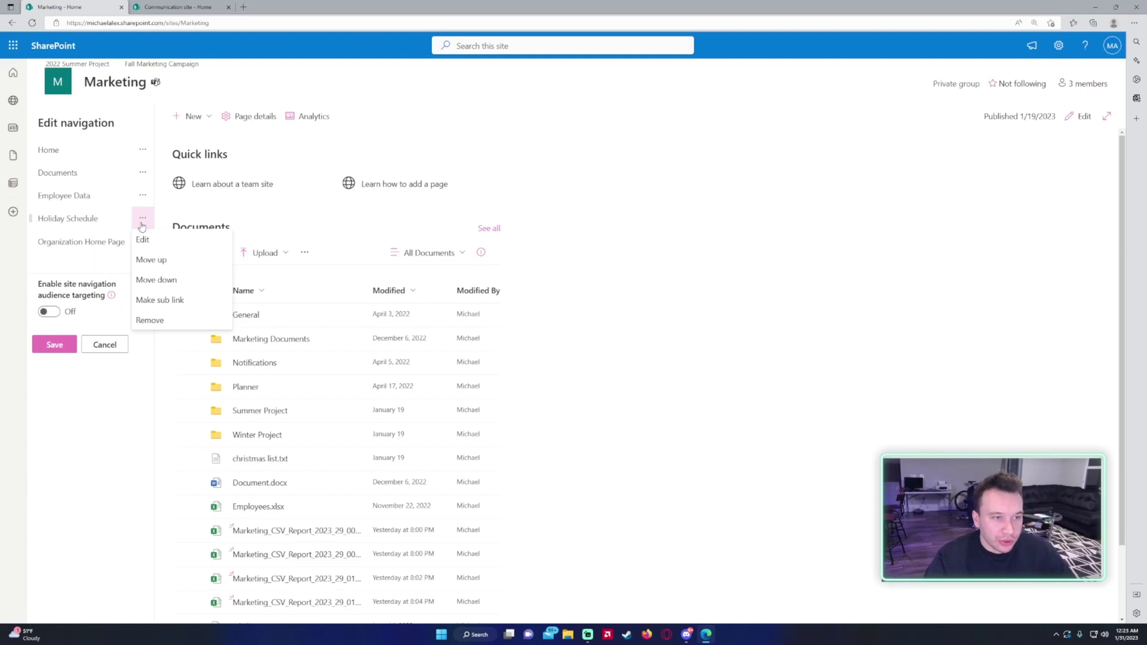
{"action": "left_click", "coordinate": [149, 258]}
{"action": "left_click", "coordinate": [142, 195]}
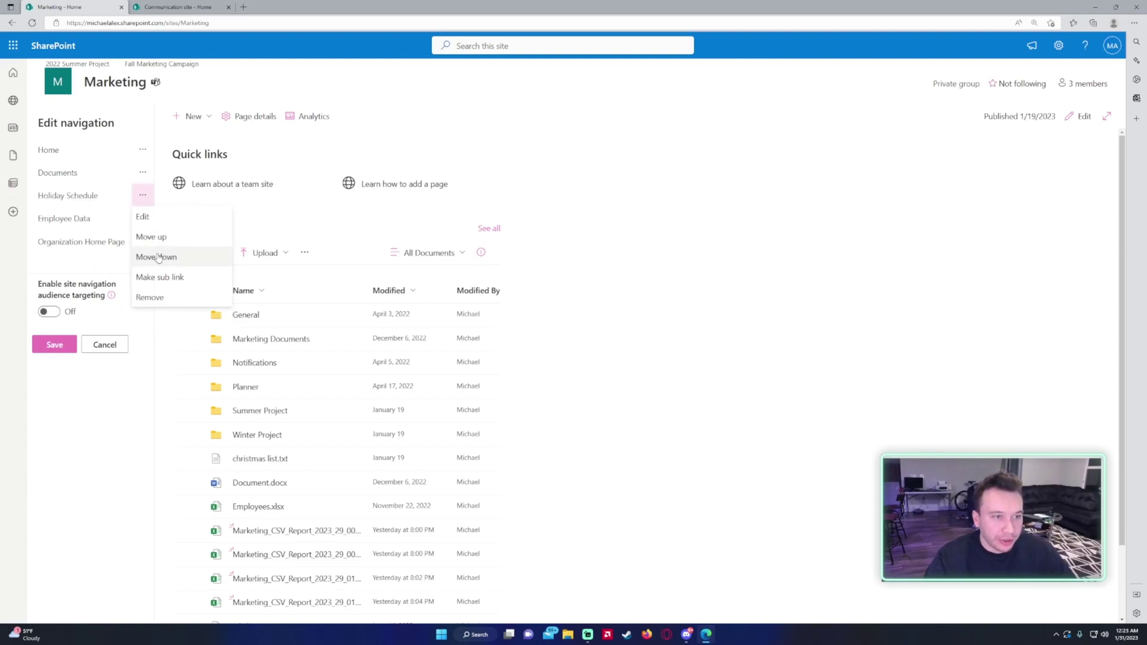
{"action": "left_click", "coordinate": [156, 257]}
{"action": "left_click", "coordinate": [143, 195]}
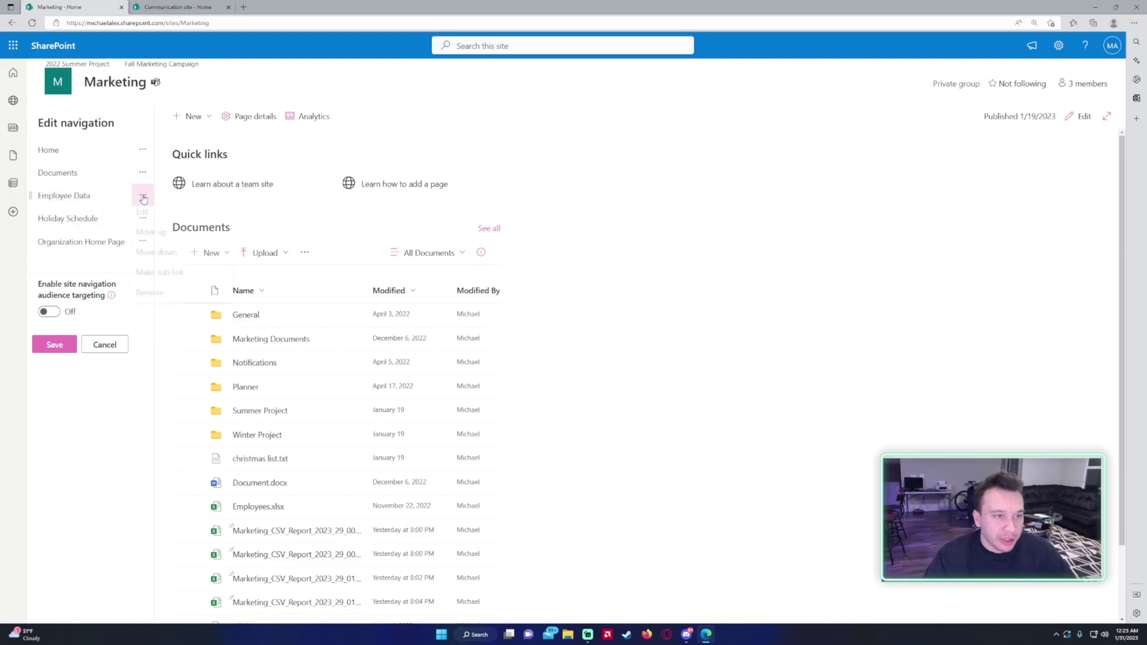
{"action": "left_click", "coordinate": [155, 276]}
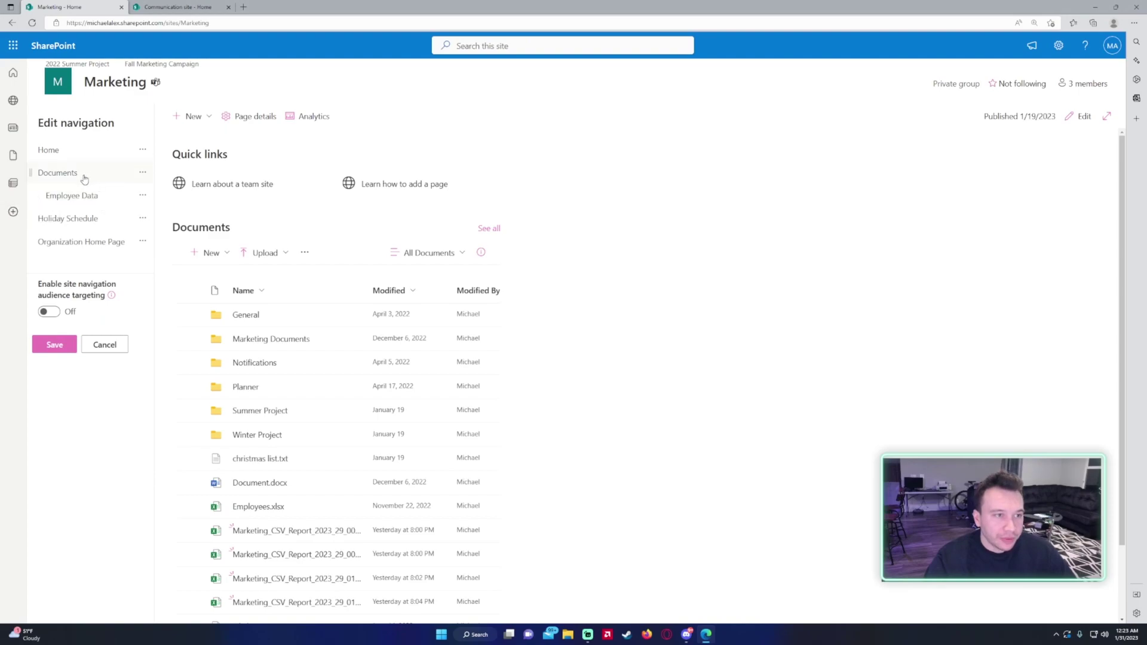
Save the navigation, then expand and collapse Documents to check the nested Employee Data link
{"action": "left_click", "coordinate": [85, 195]}
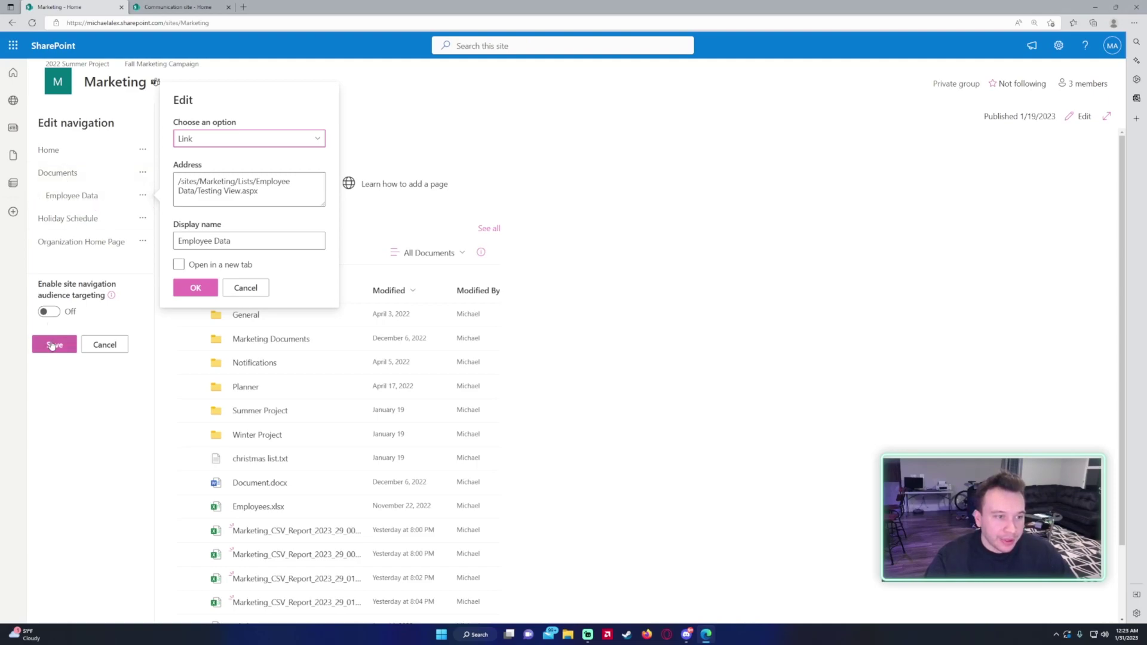
{"action": "left_click", "coordinate": [54, 345]}
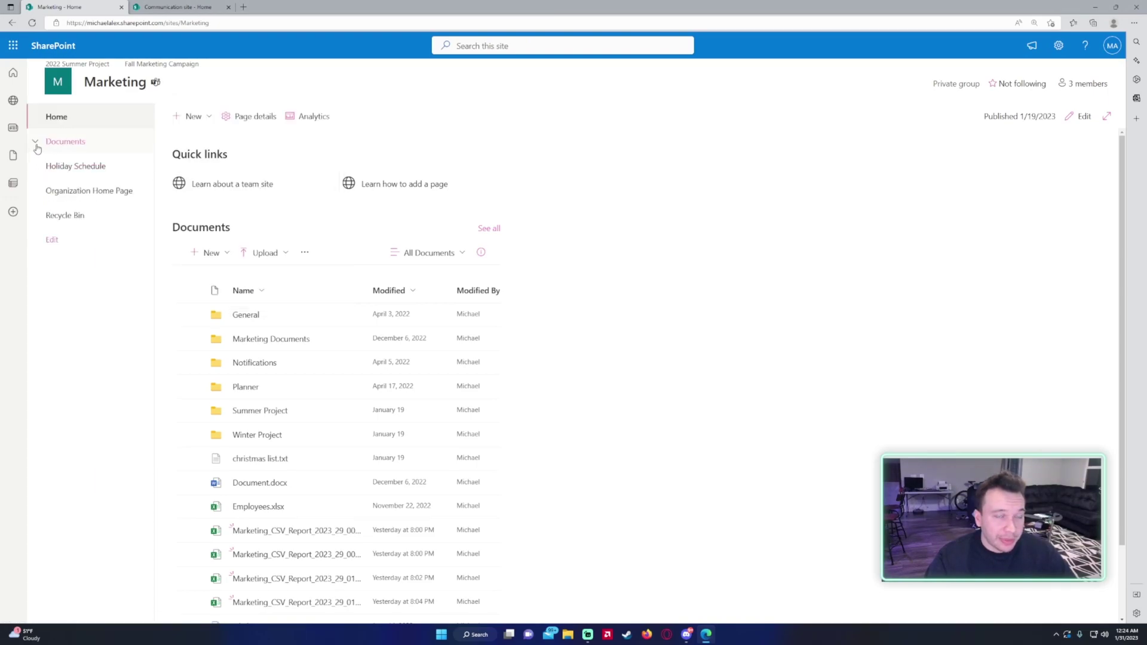
{"action": "left_click", "coordinate": [35, 144]}
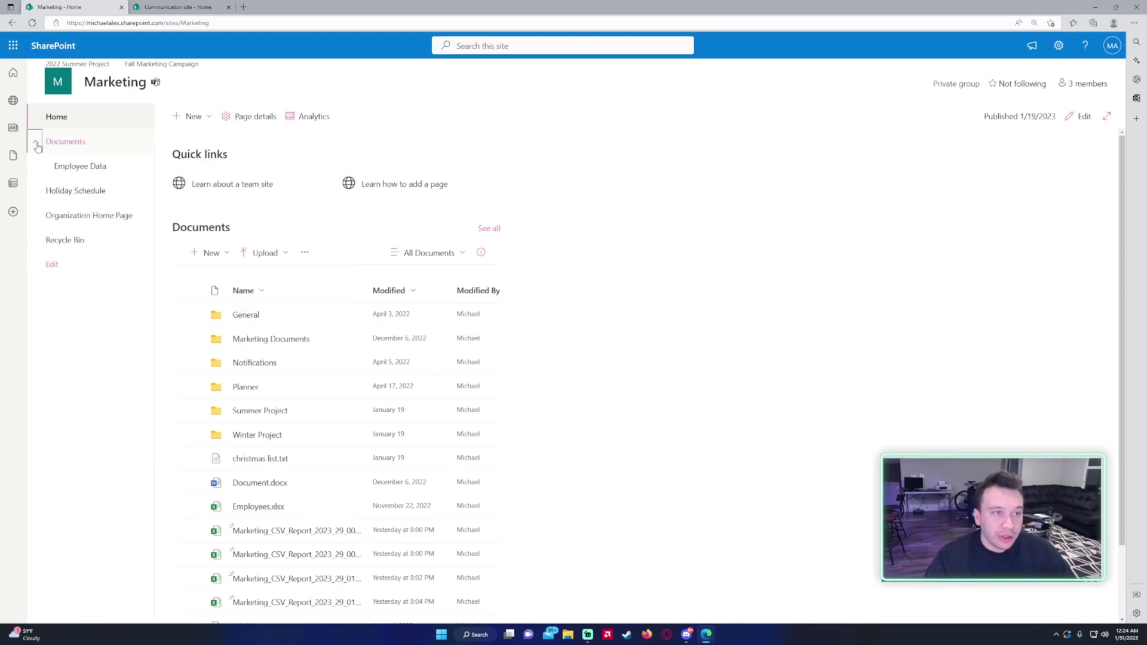
{"action": "left_click", "coordinate": [36, 143]}
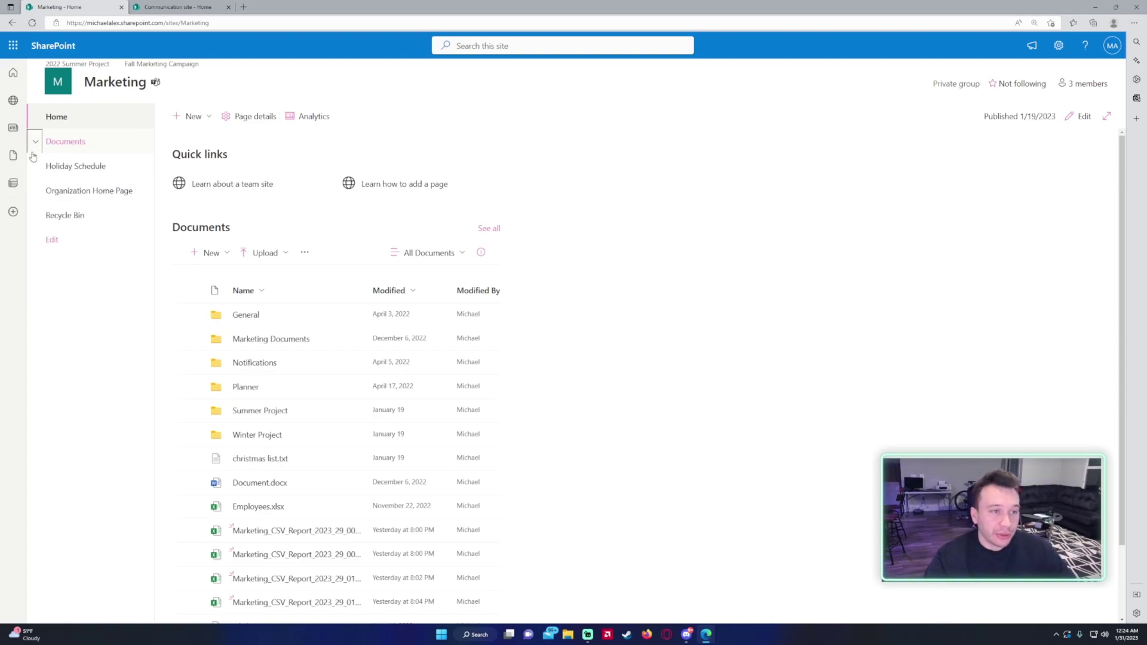
Reopen navigation editing and drag Employee Data out to top level below Holiday Schedule
{"action": "left_click", "coordinate": [52, 239]}
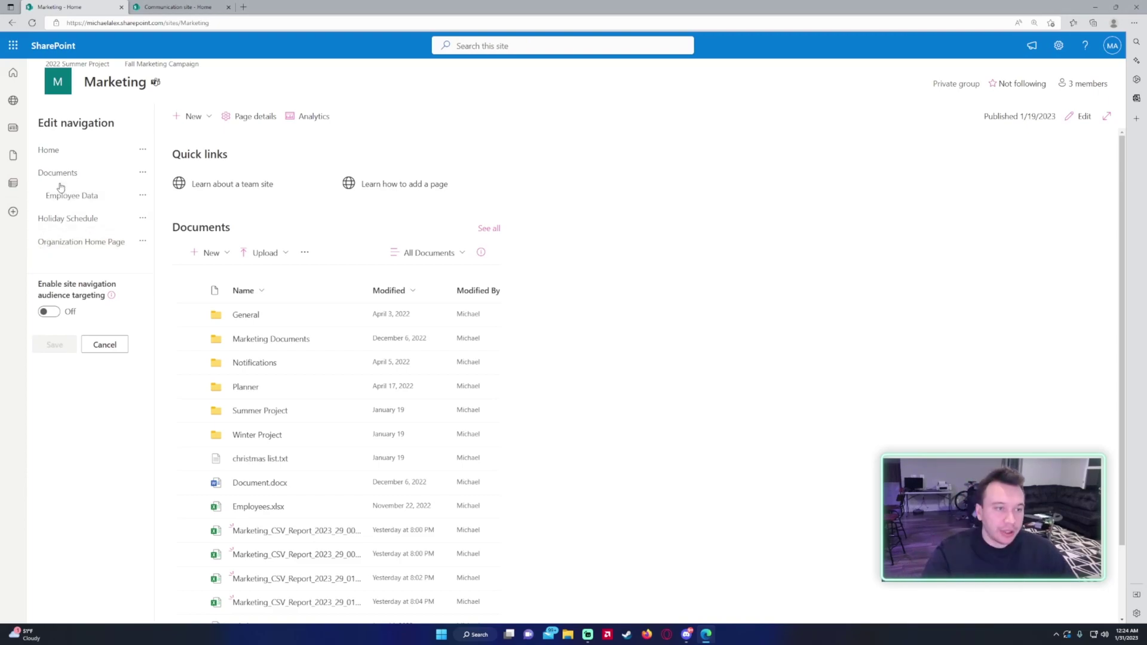
{"action": "left_click_drag", "start_coordinate": [88, 195], "coordinate": [104, 232]}
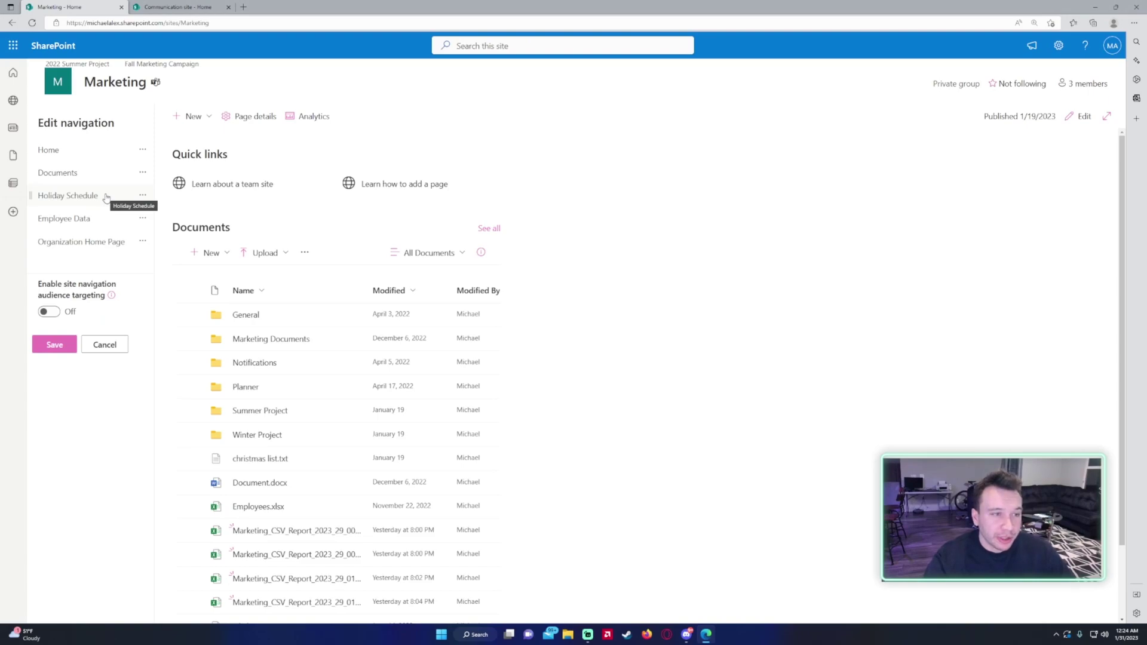
{"action": "left_click", "coordinate": [142, 196]}
{"action": "key", "text": "Escape"}
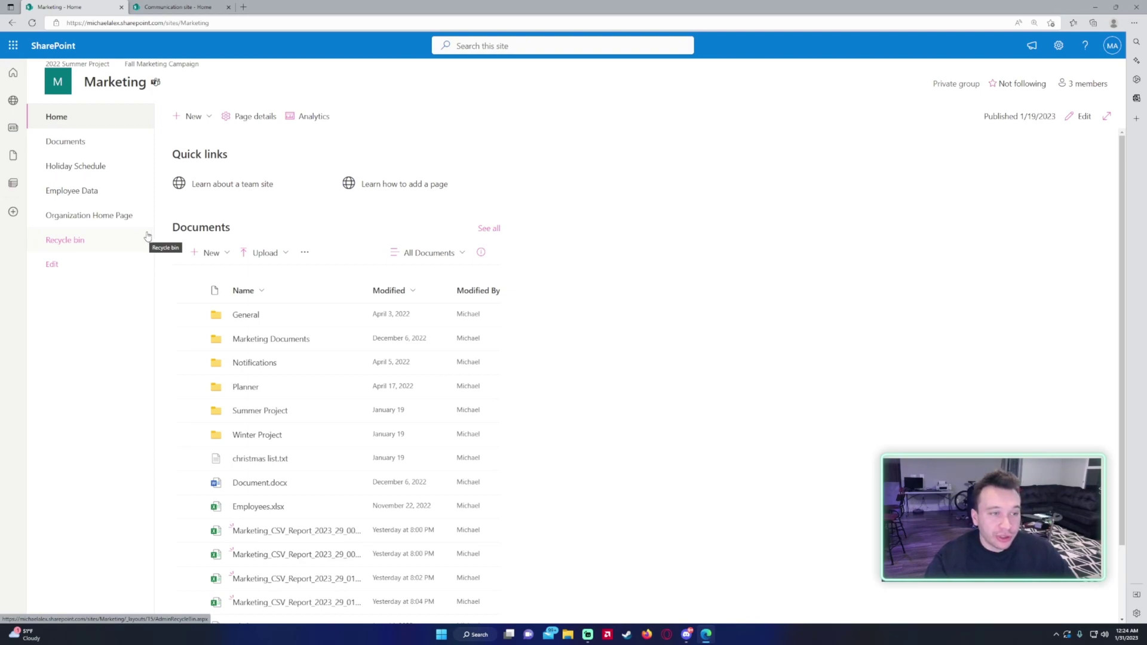
{"action": "left_click", "coordinate": [53, 267]}
{"action": "left_click", "coordinate": [108, 344]}
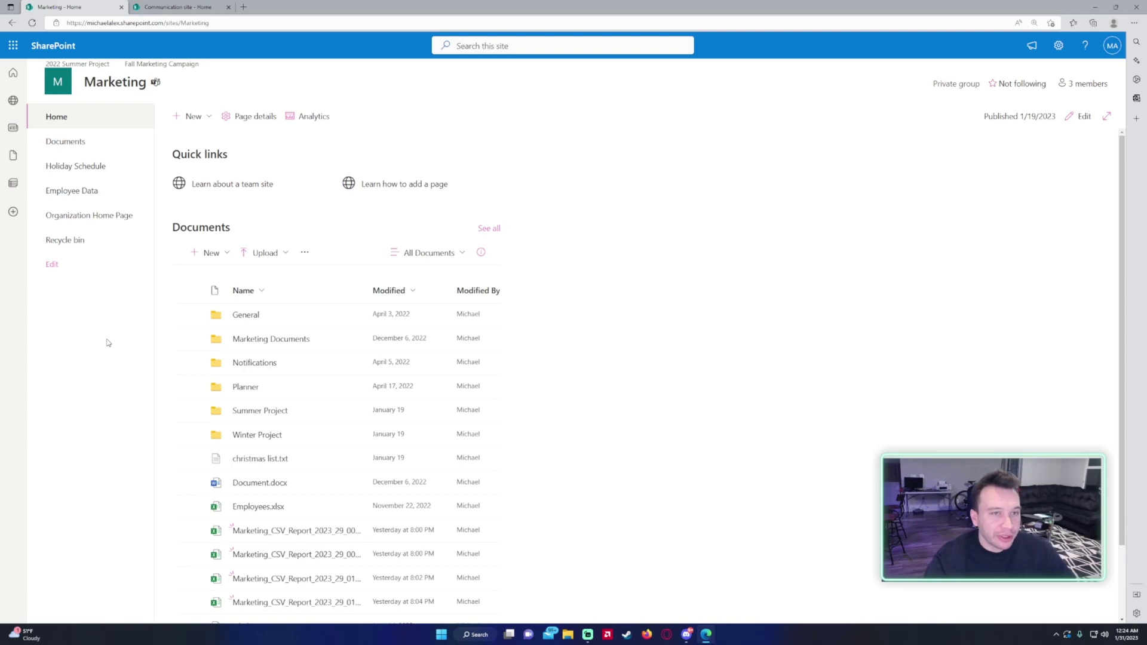